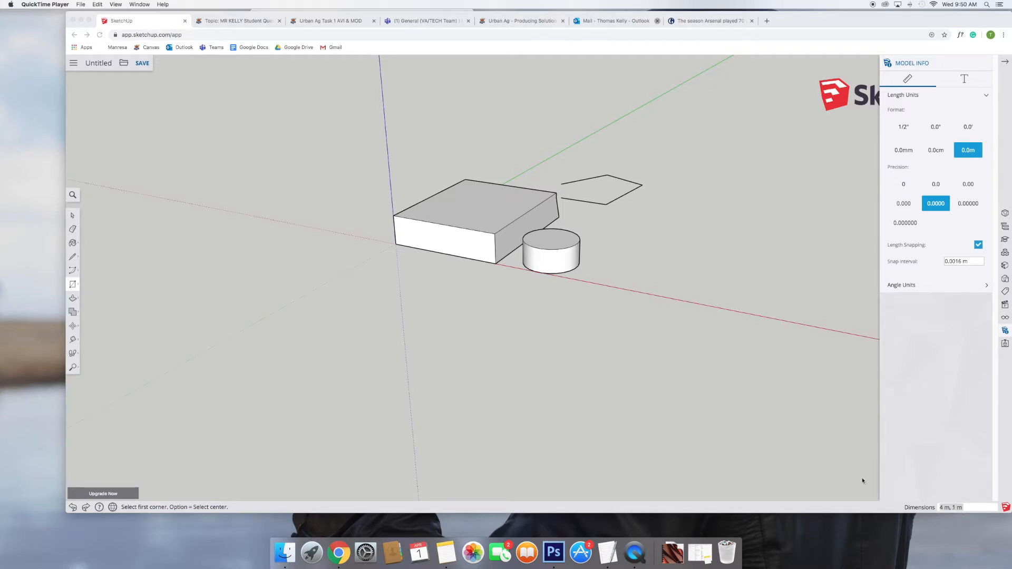
# - Draw a 4 m by 1 m rectangle on the ground in front of the box and cylinder
pyautogui.click(72, 213)
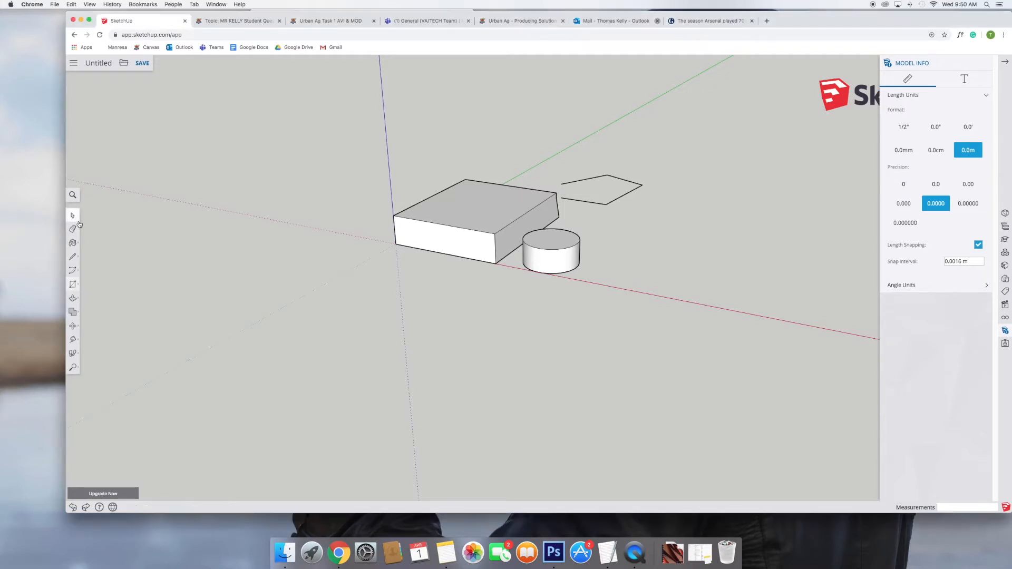
pyautogui.click(73, 286)
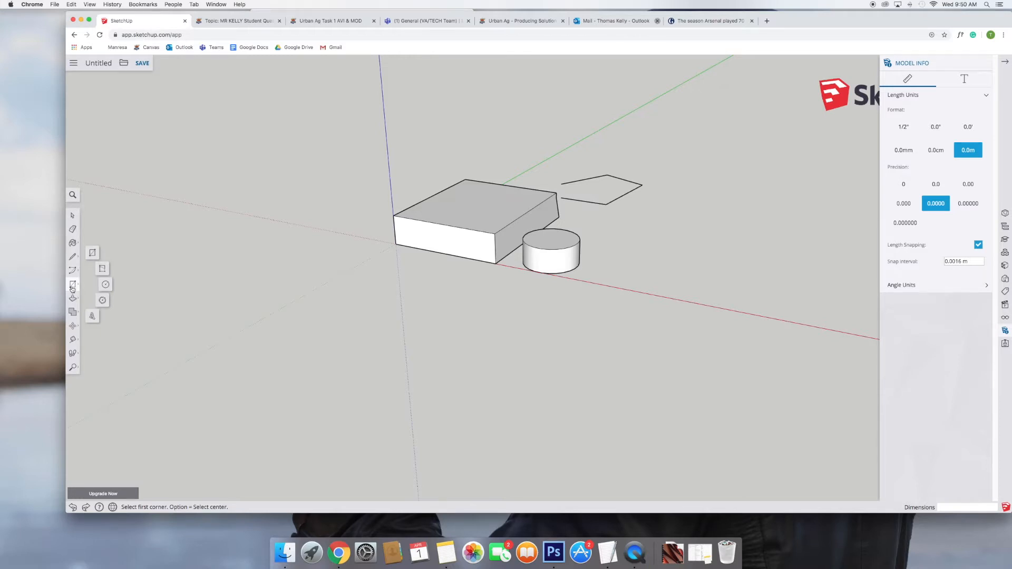
pyautogui.click(93, 253)
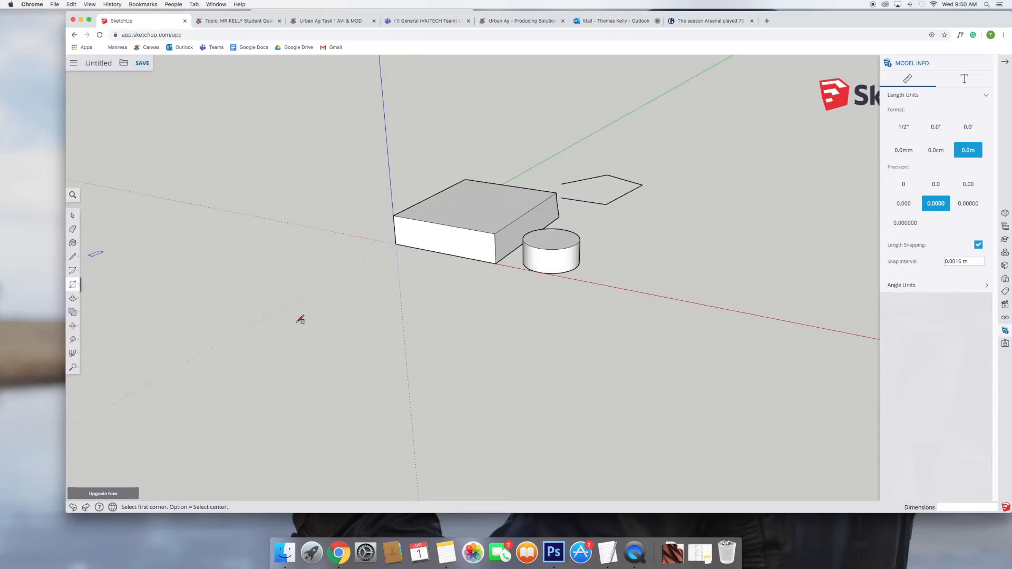
pyautogui.click(264, 317)
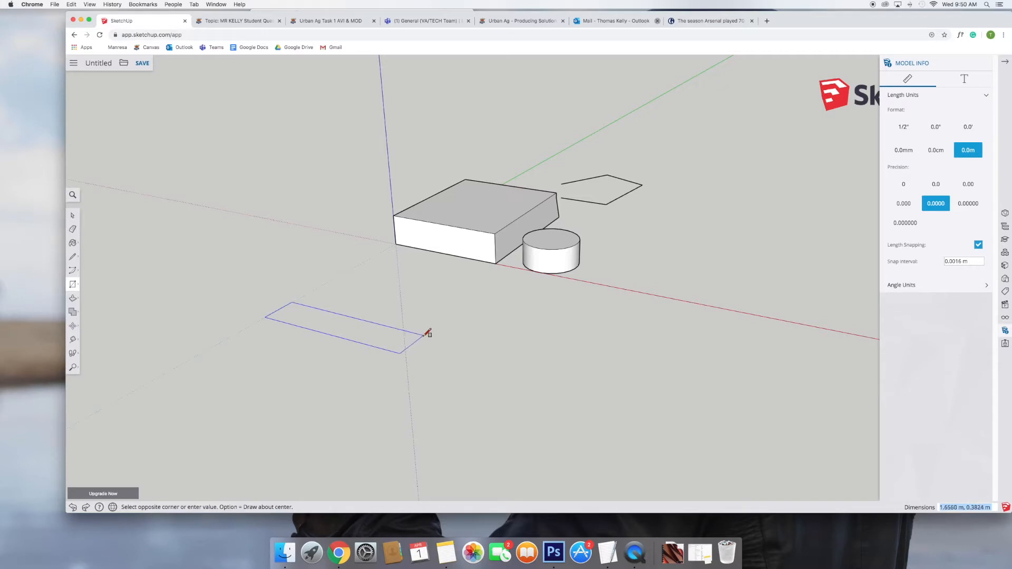
pyautogui.click(424, 334)
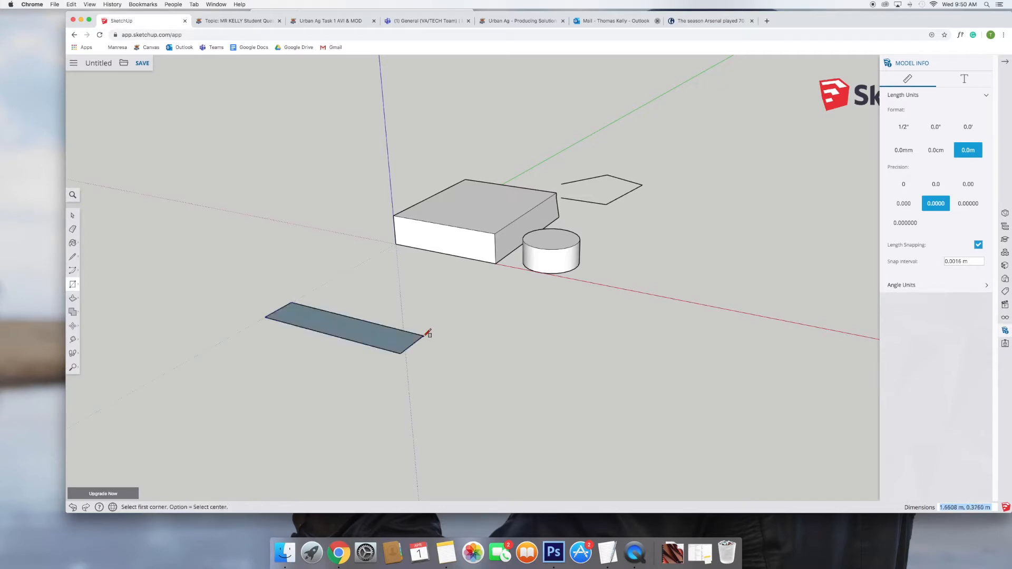
pyautogui.write('4')
pyautogui.press('Return')
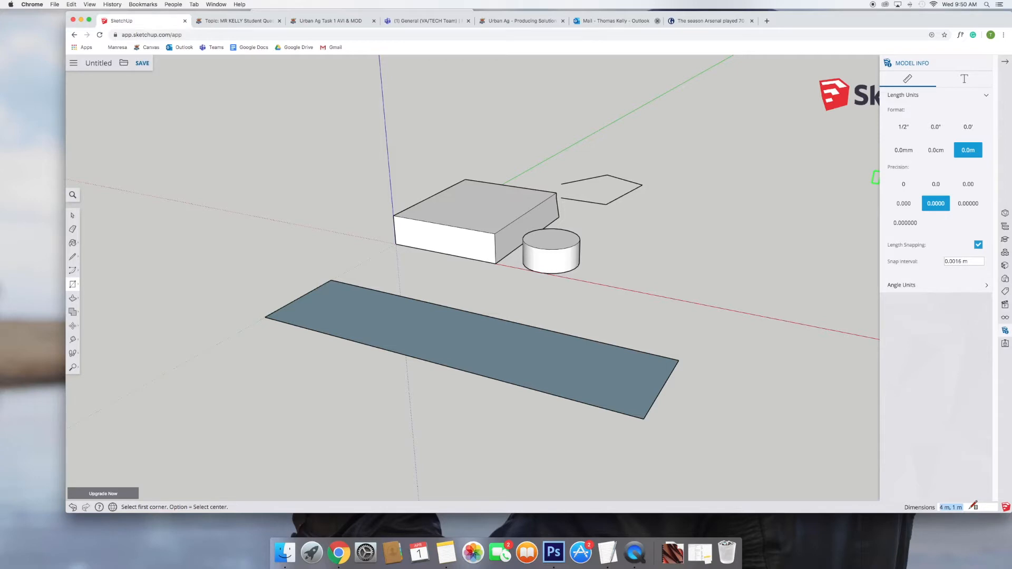
pyautogui.scroll(1, 243, 382)
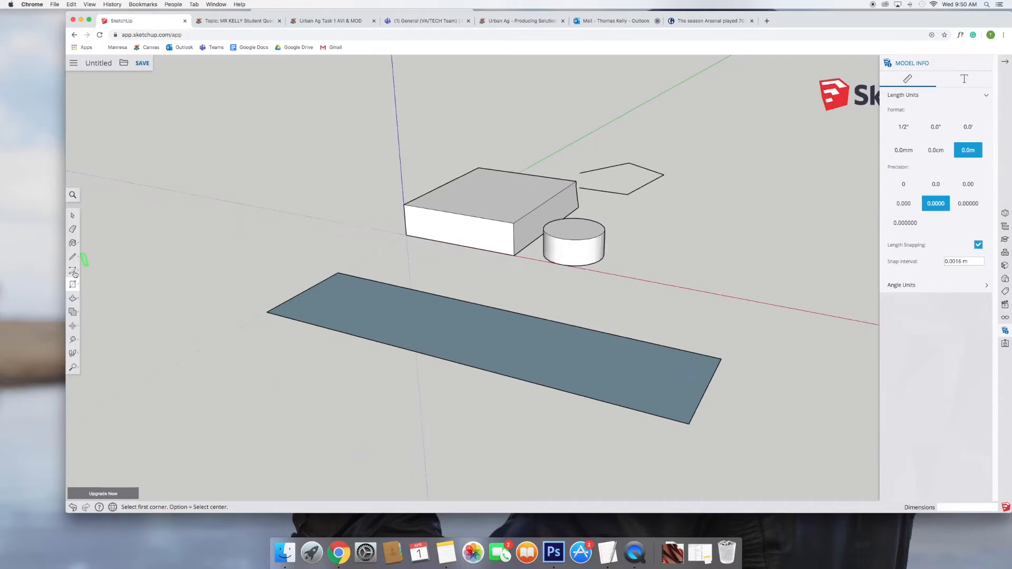
pyautogui.click(179, 362)
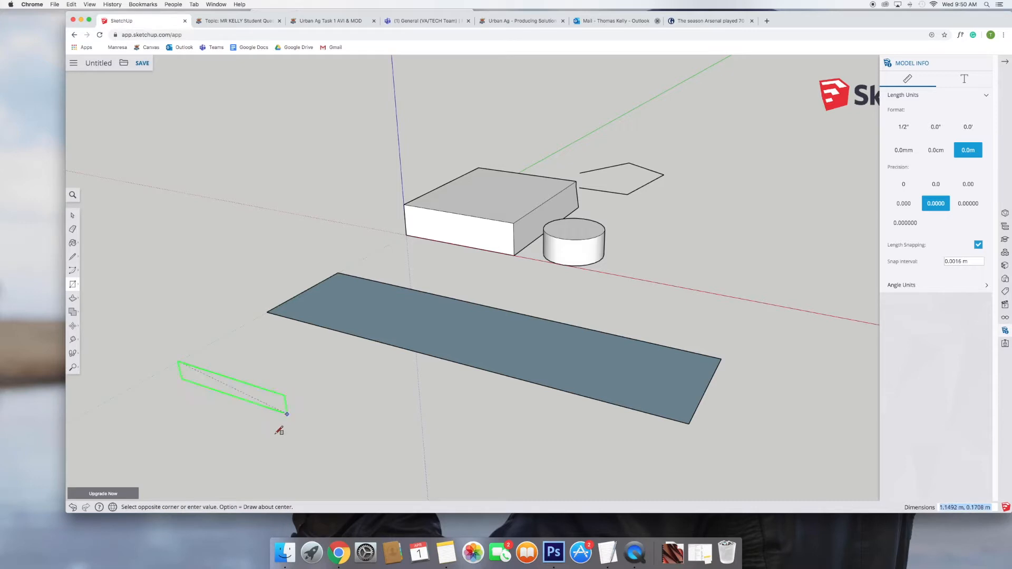
pyautogui.click(241, 442)
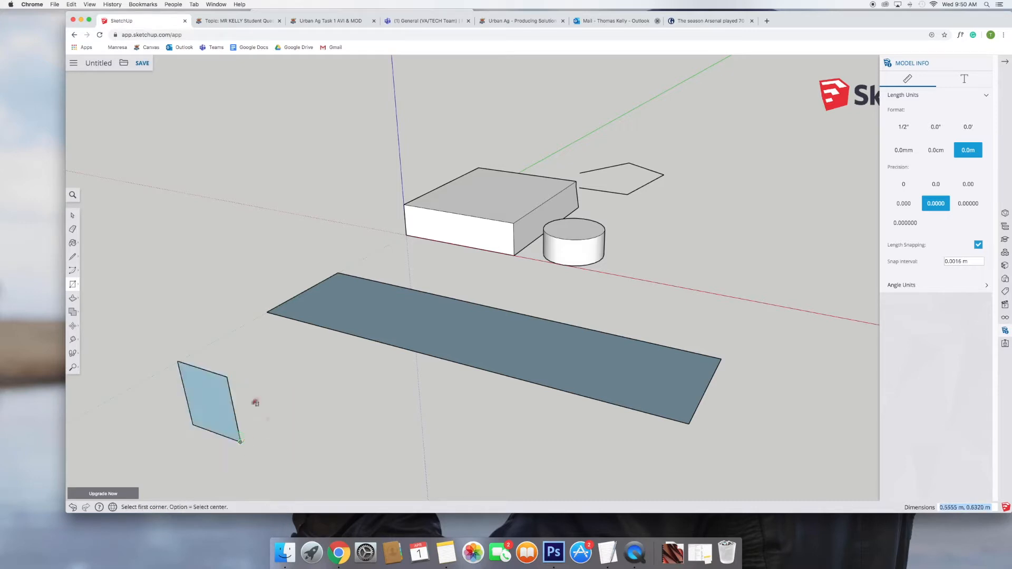
pyautogui.click(74, 508)
pyautogui.click(72, 215)
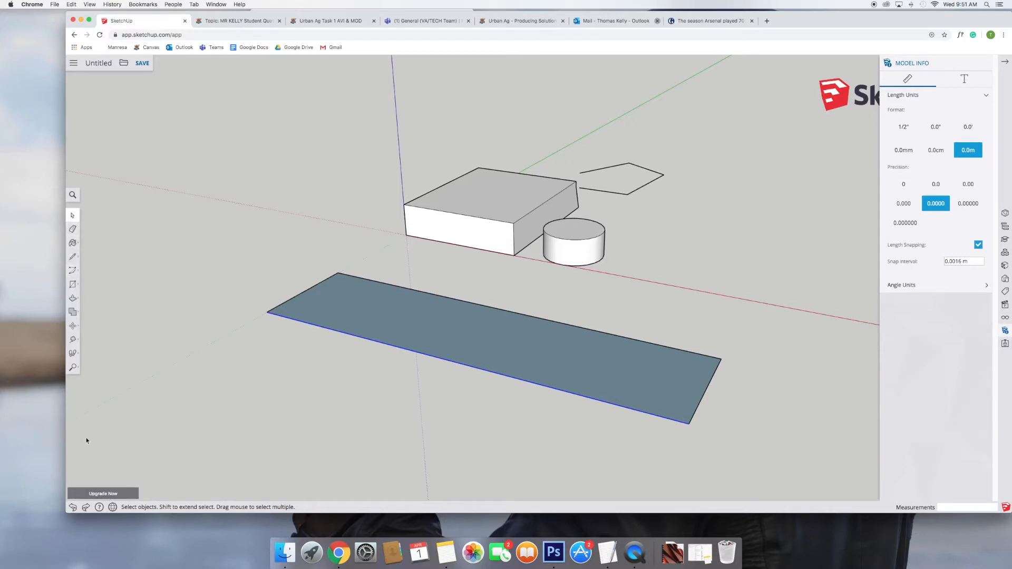
# - Draw a 2 m by 2 m rectangle on the ground in front of the long rectangle
pyautogui.click(72, 257)
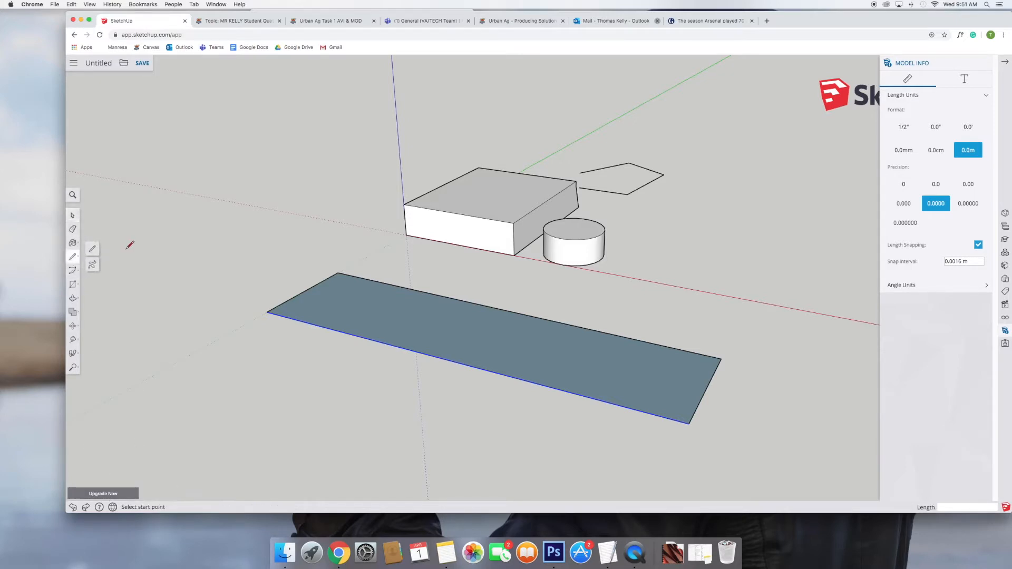
pyautogui.click(73, 284)
pyautogui.click(168, 365)
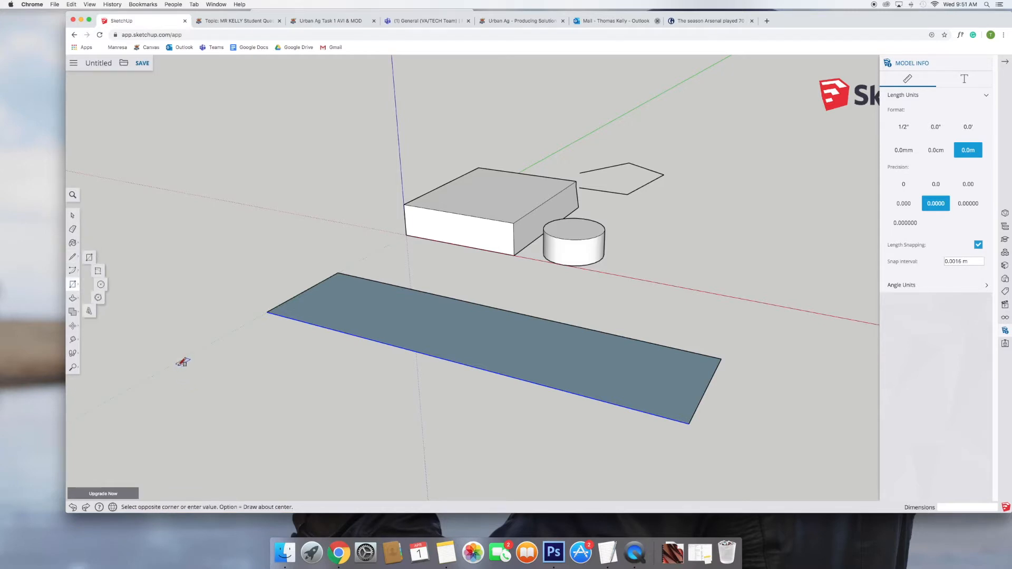
pyautogui.click(290, 449)
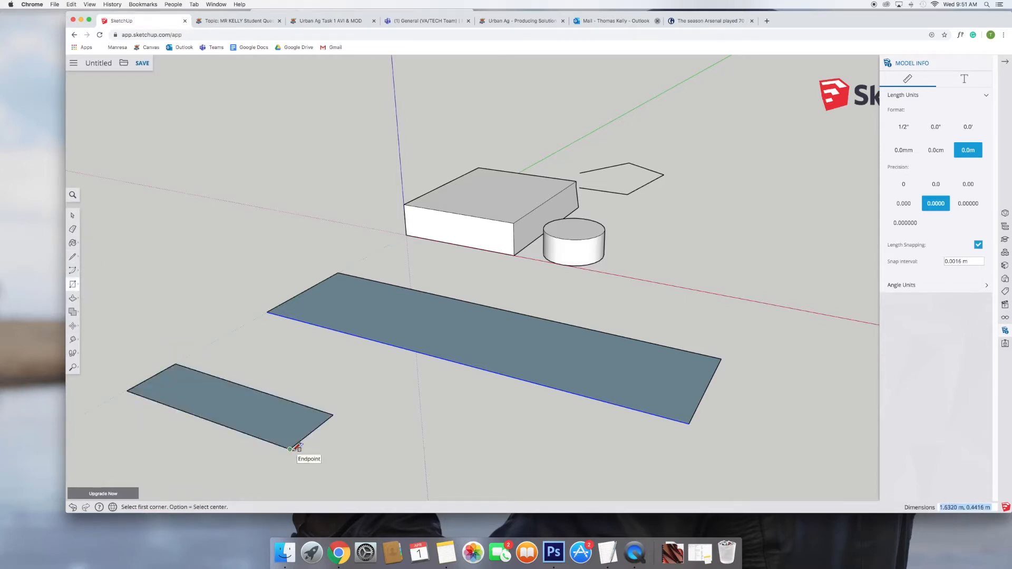
pyautogui.write('2')
pyautogui.press('Return')
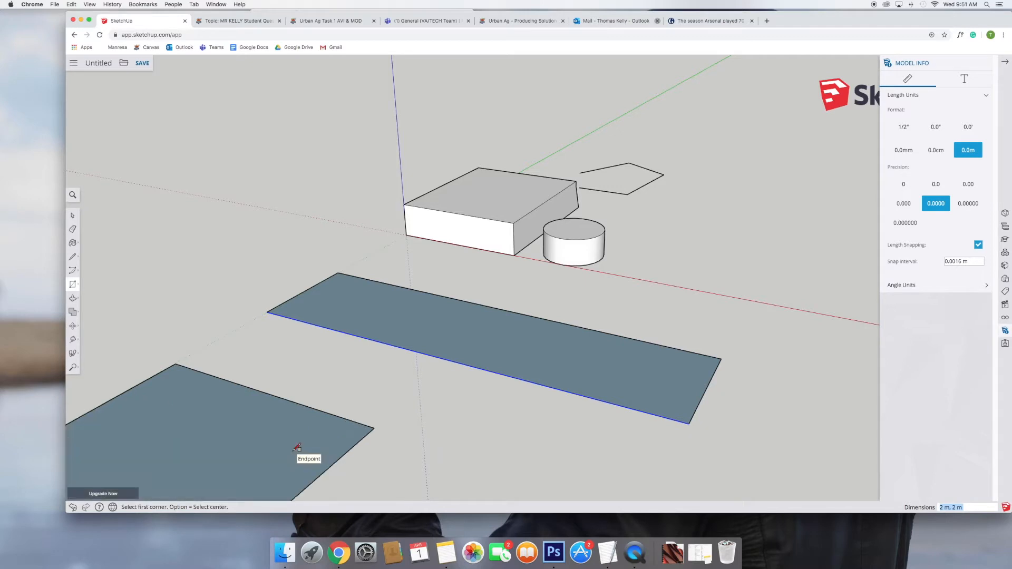
# - Examine the whole model by fitting all the shapes in view and zooming out to a distant overview
pyautogui.click(72, 368)
pyautogui.click(93, 396)
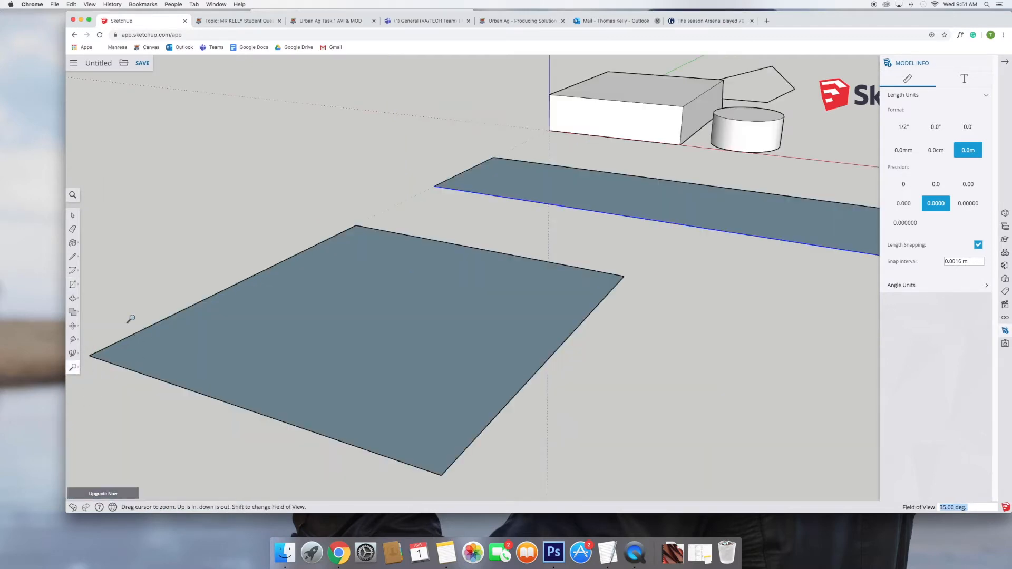
pyautogui.click(72, 368)
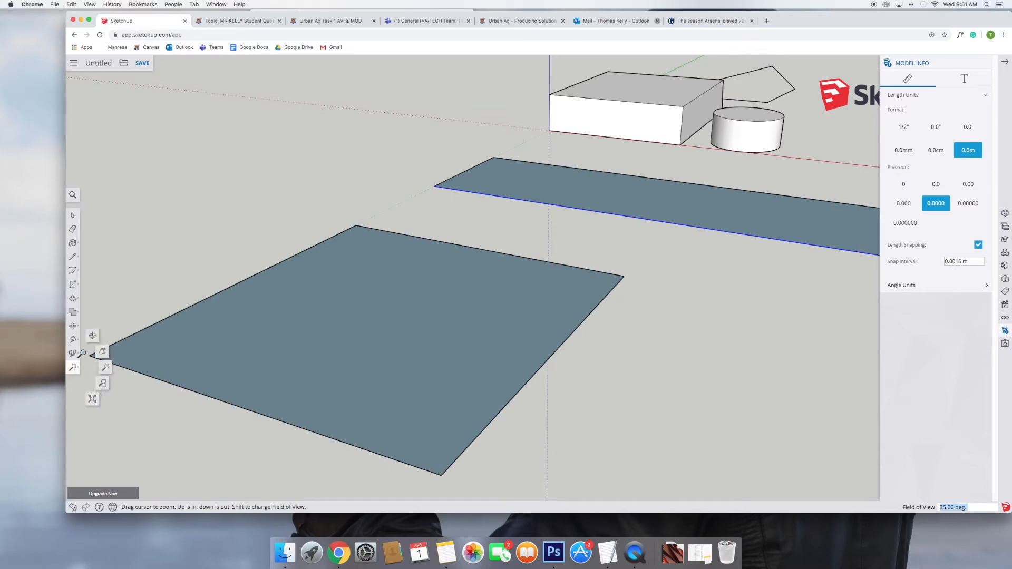
pyautogui.click(105, 369)
pyautogui.moveTo(275, 269); pyautogui.dragTo(318, 463)
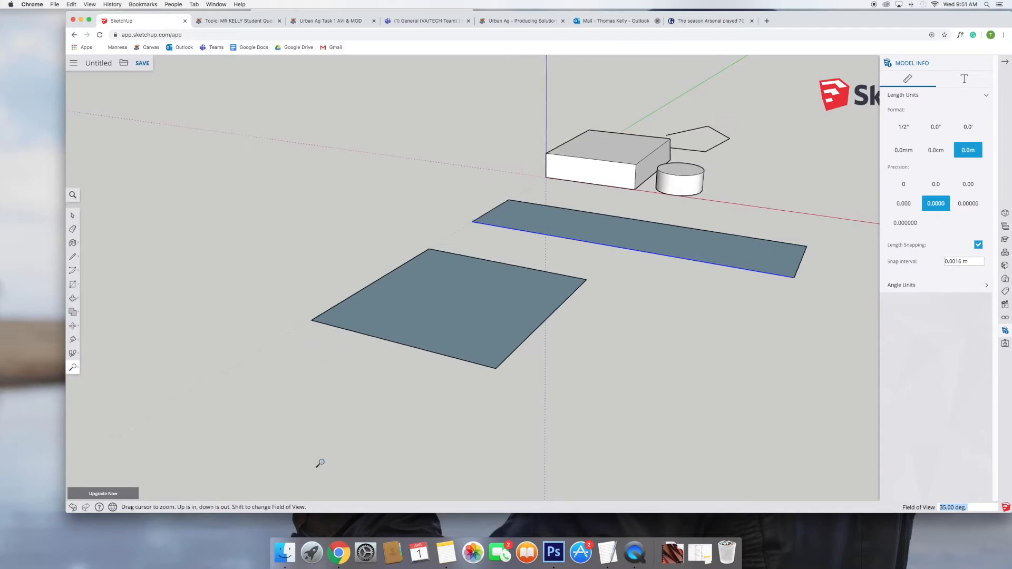
pyautogui.click(73, 368)
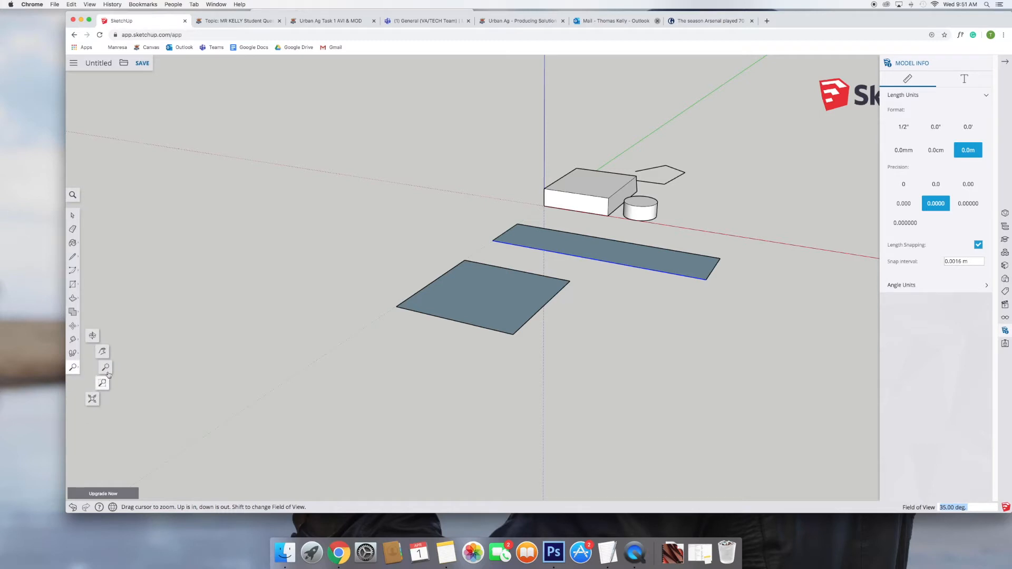
pyautogui.scroll(-2, 707, 315)
pyautogui.scroll(-3, 663, 393)
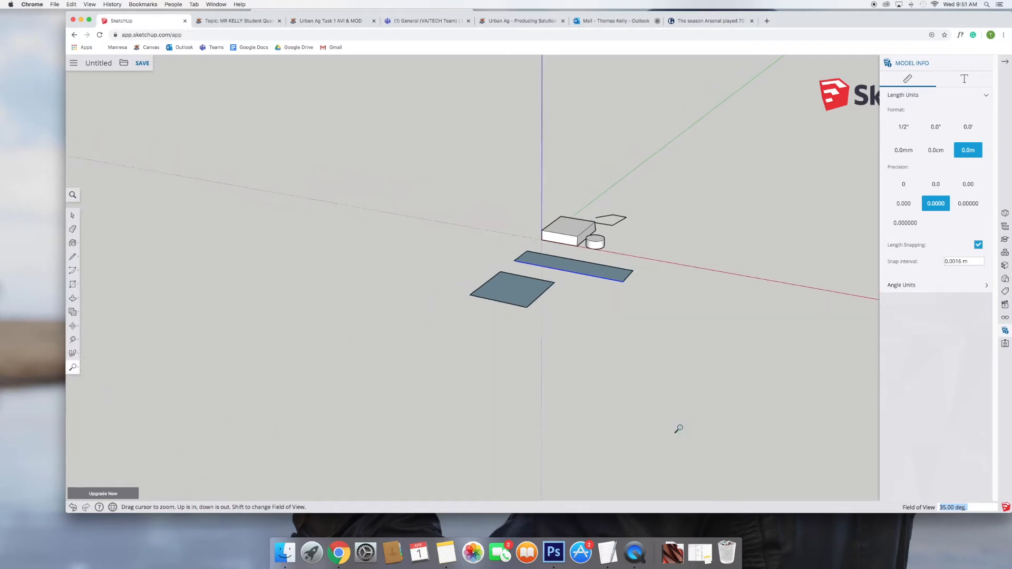
pyautogui.scroll(-2, 672, 266)
pyautogui.scroll(-2, 661, 388)
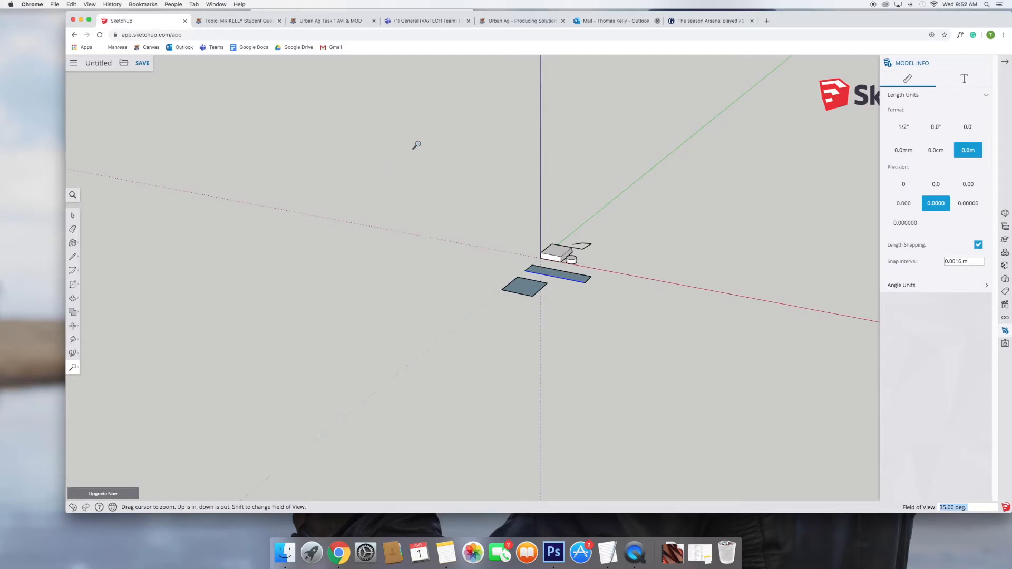
# - Close the model information settings and enlarge the browser window to fill the screen
pyautogui.click(1004, 62)
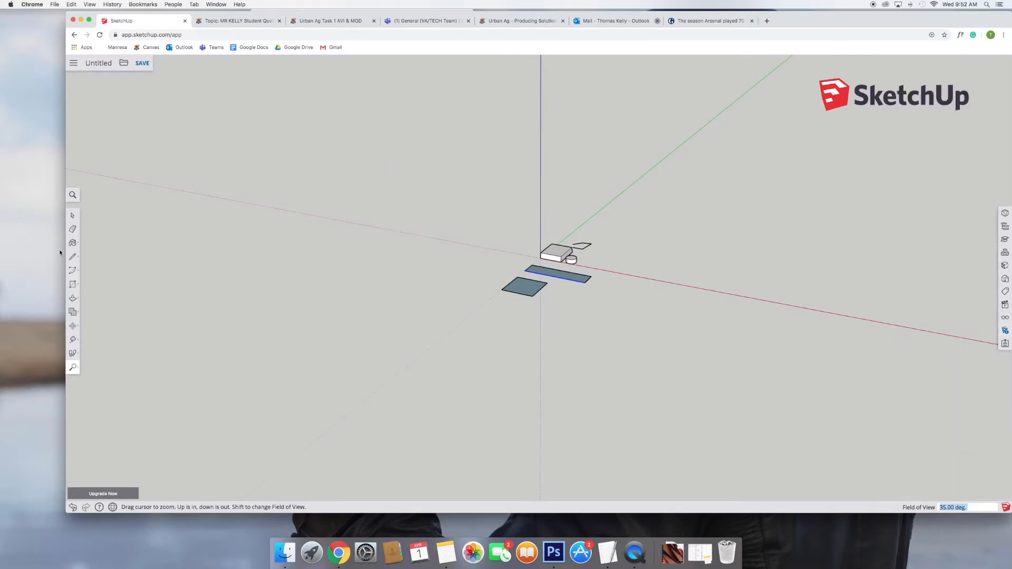
pyautogui.moveTo(65, 285); pyautogui.dragTo(67, 308)
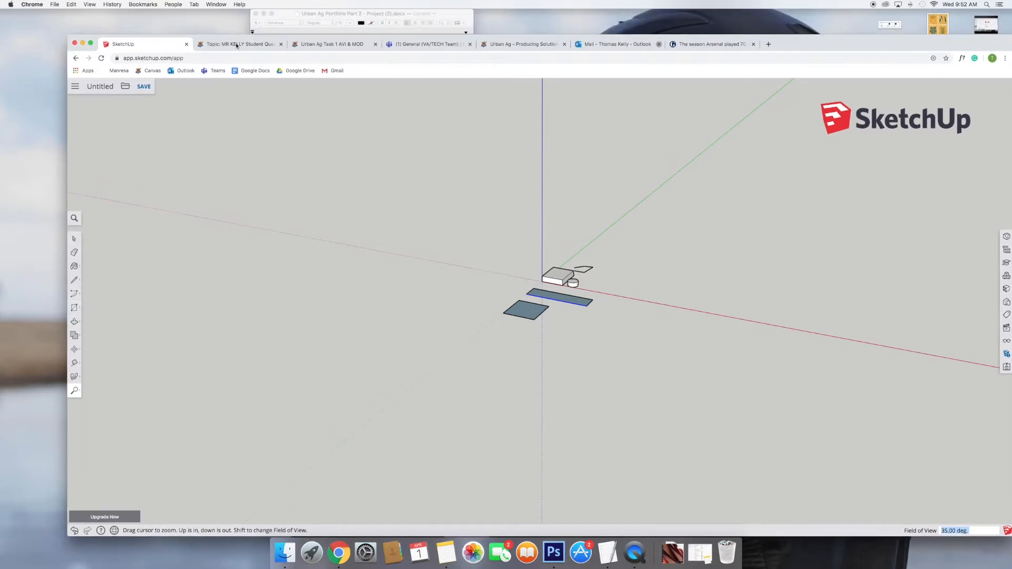
pyautogui.click(90, 44)
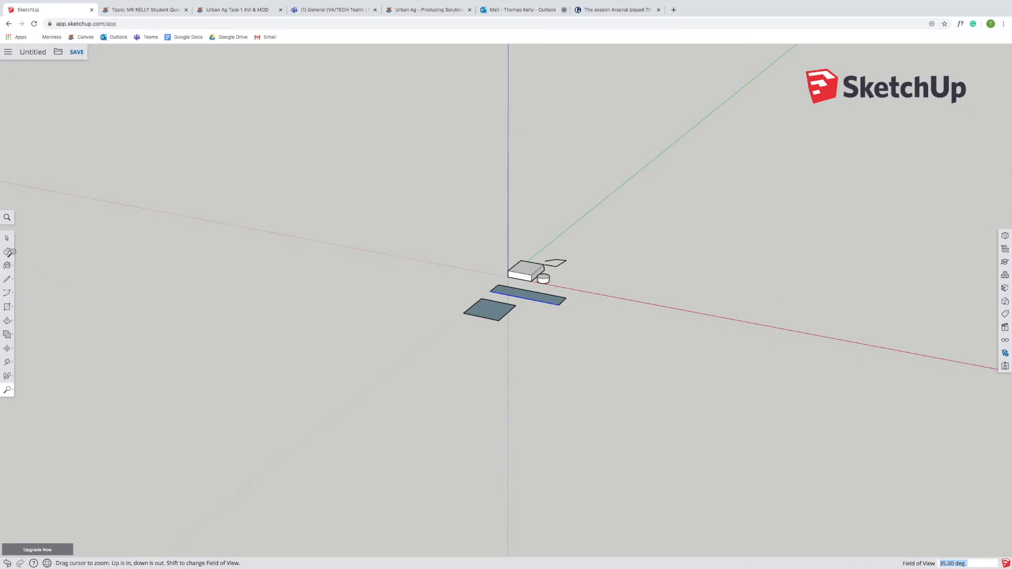
pyautogui.click(7, 217)
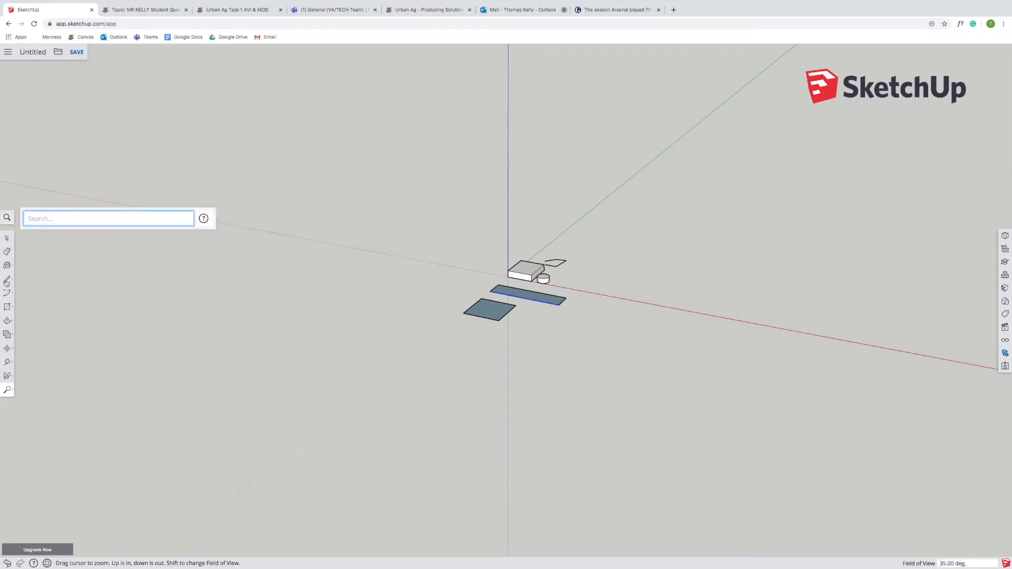
pyautogui.click(12, 183)
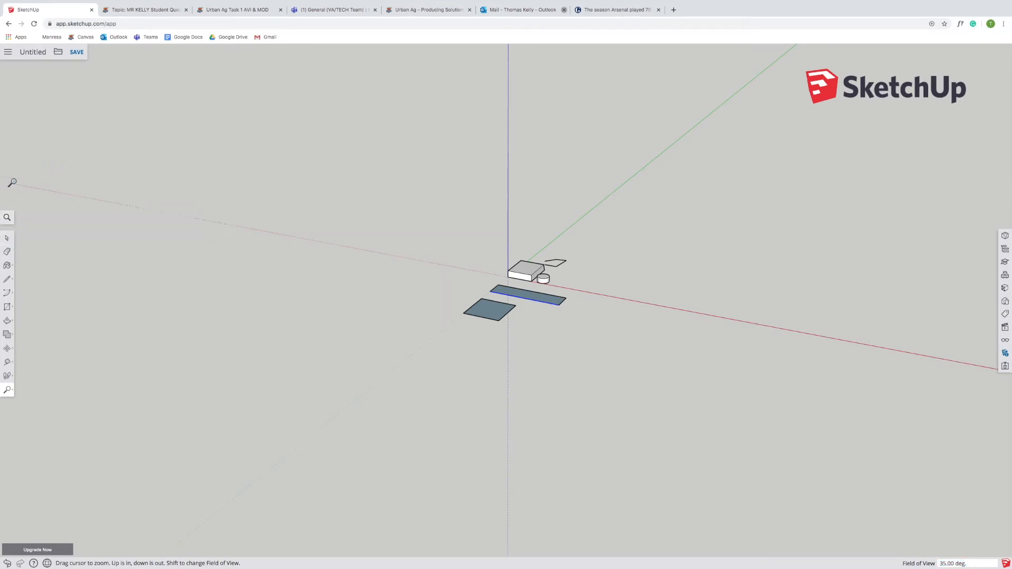
pyautogui.click(8, 240)
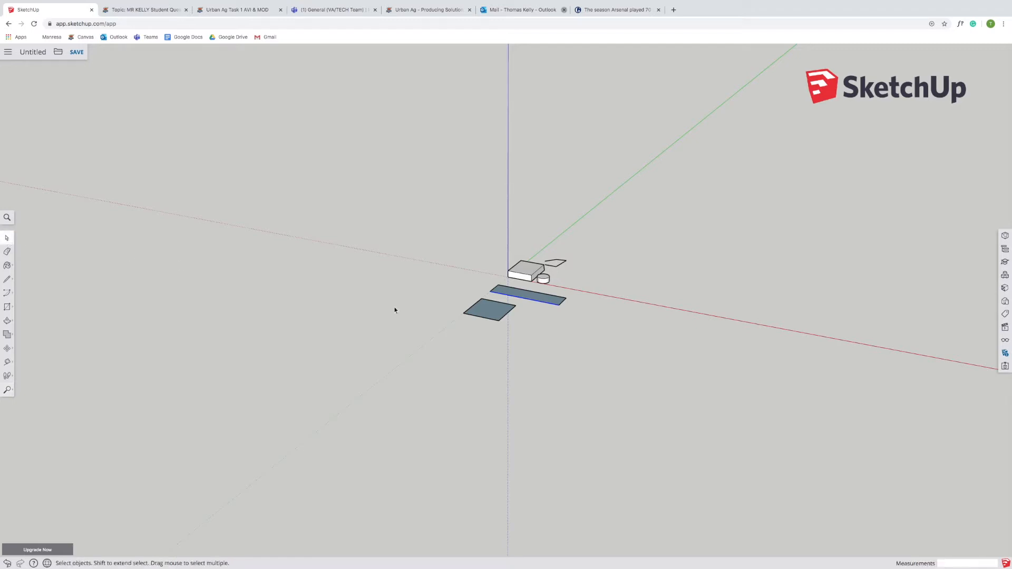
# - Select the box, cylinder and open pentagon together and move them a short distance sideways away from the origin
pyautogui.click(7, 389)
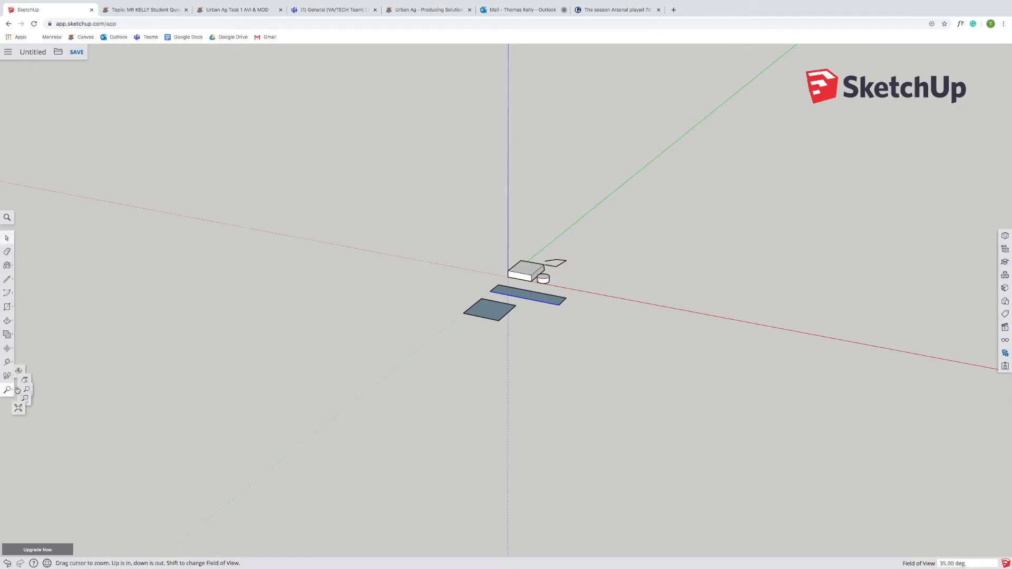
pyautogui.moveTo(600, 295); pyautogui.dragTo(588, 136)
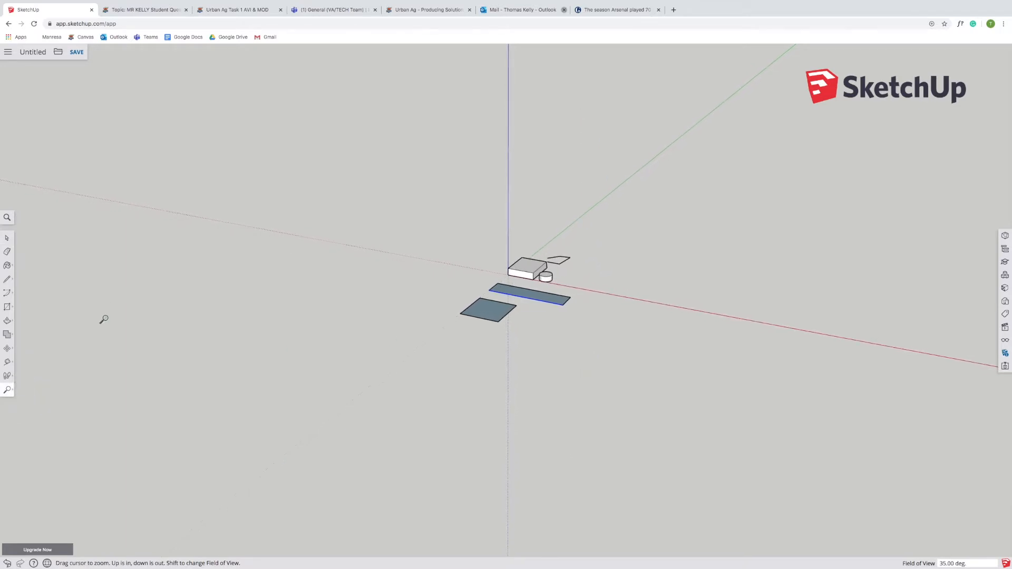
pyautogui.click(7, 390)
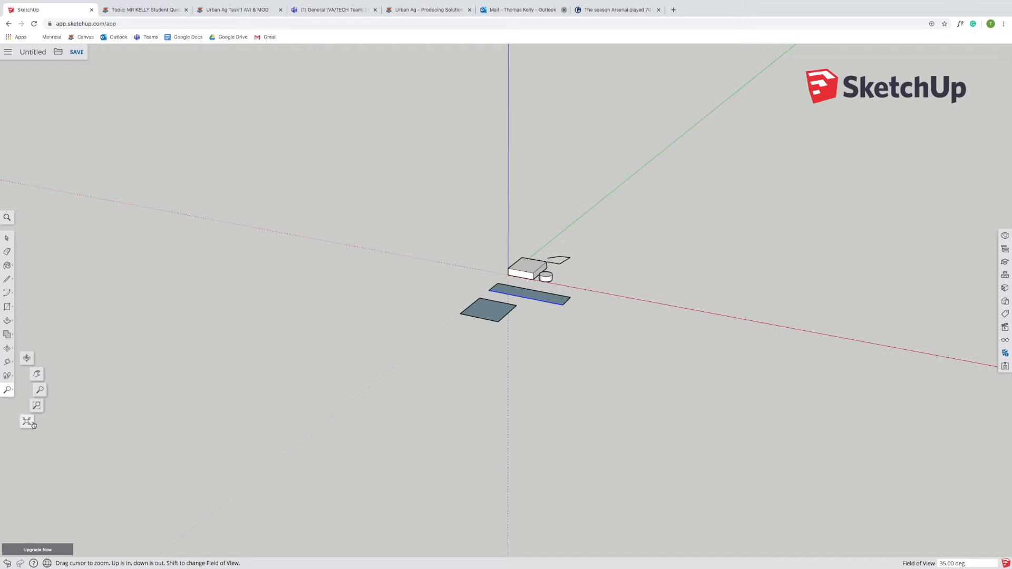
pyautogui.click(8, 390)
pyautogui.click(45, 421)
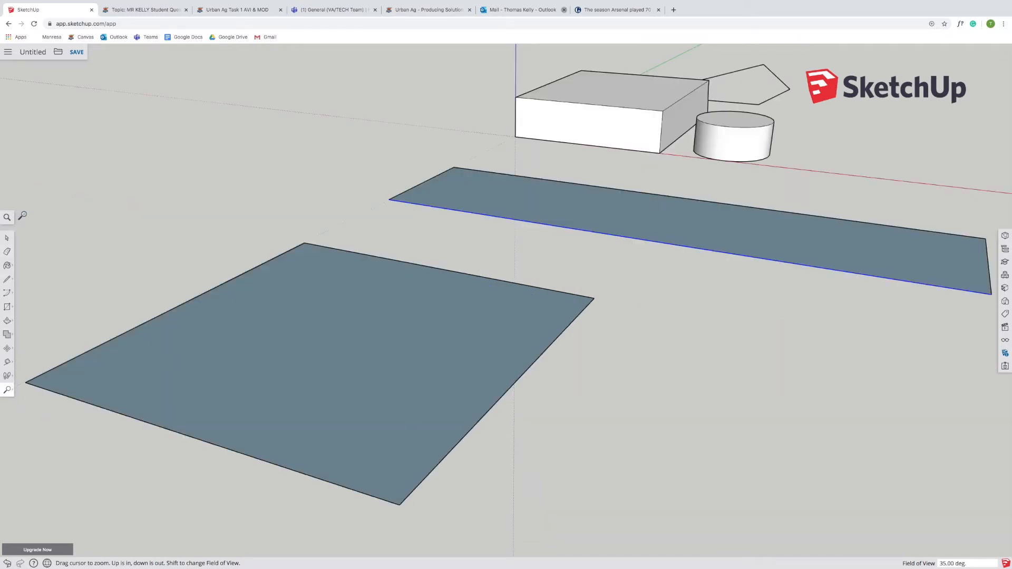
pyautogui.click(8, 239)
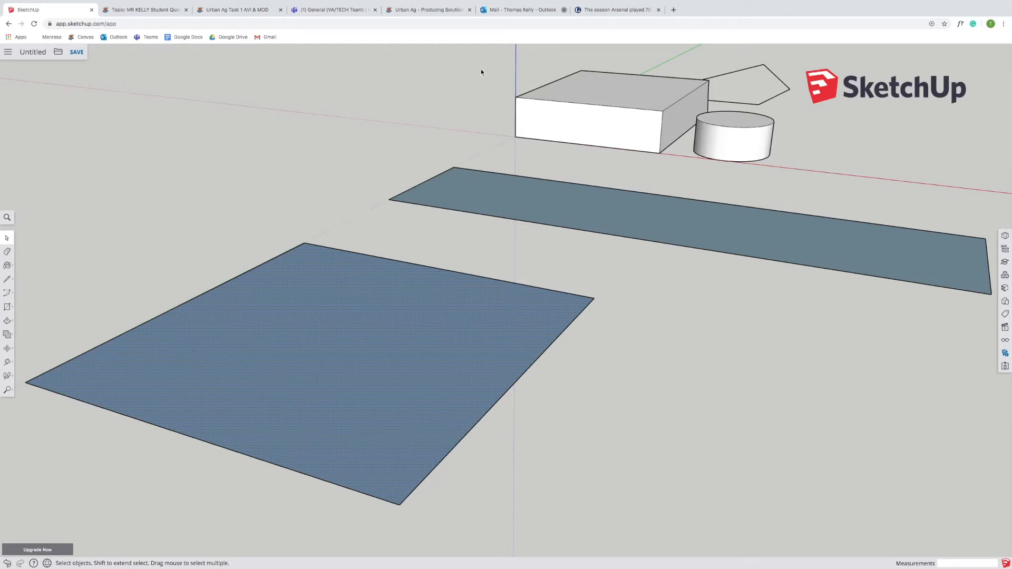
pyautogui.moveTo(485, 55); pyautogui.dragTo(820, 169)
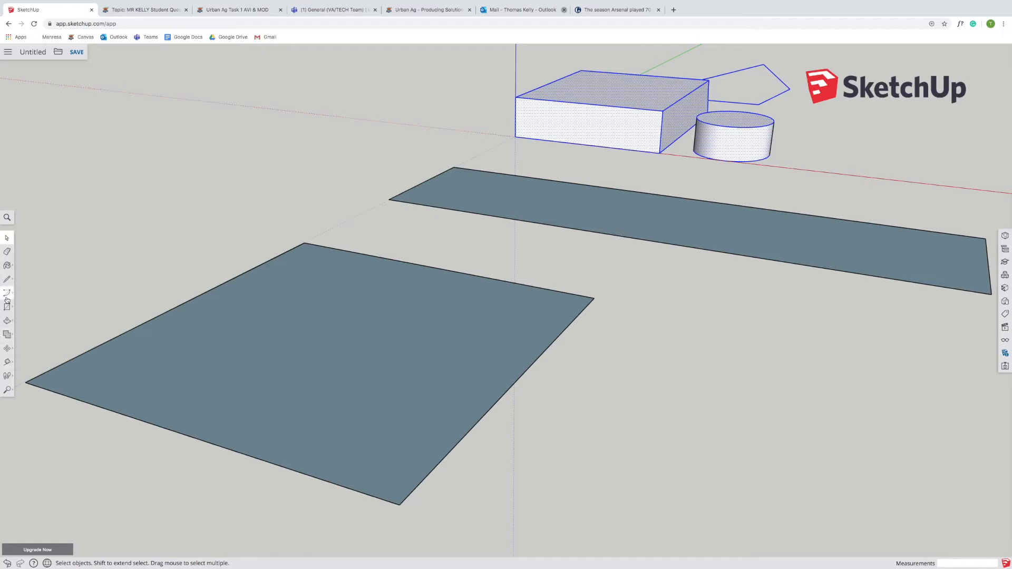
pyautogui.click(8, 349)
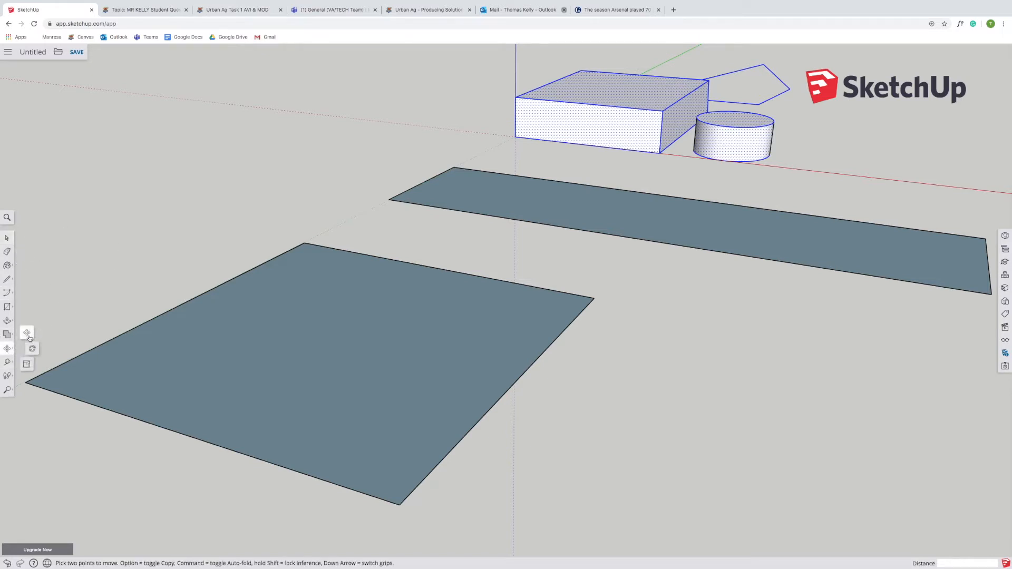
pyautogui.click(614, 103)
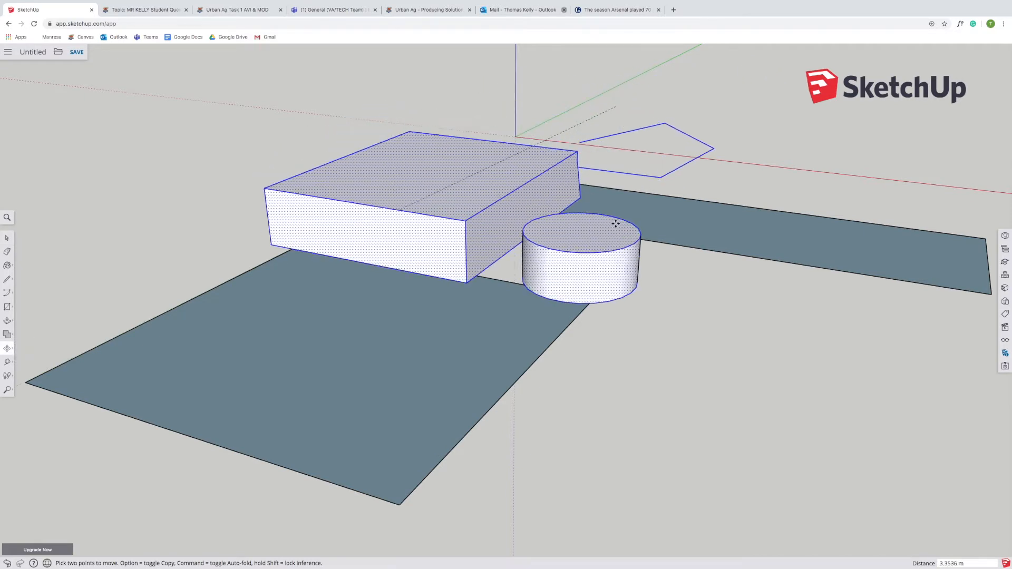
pyautogui.click(667, 103)
# - Erase the box's top front edge with the box, cylinder and open pentagon selected, and undo the erasure
pyautogui.click(6, 251)
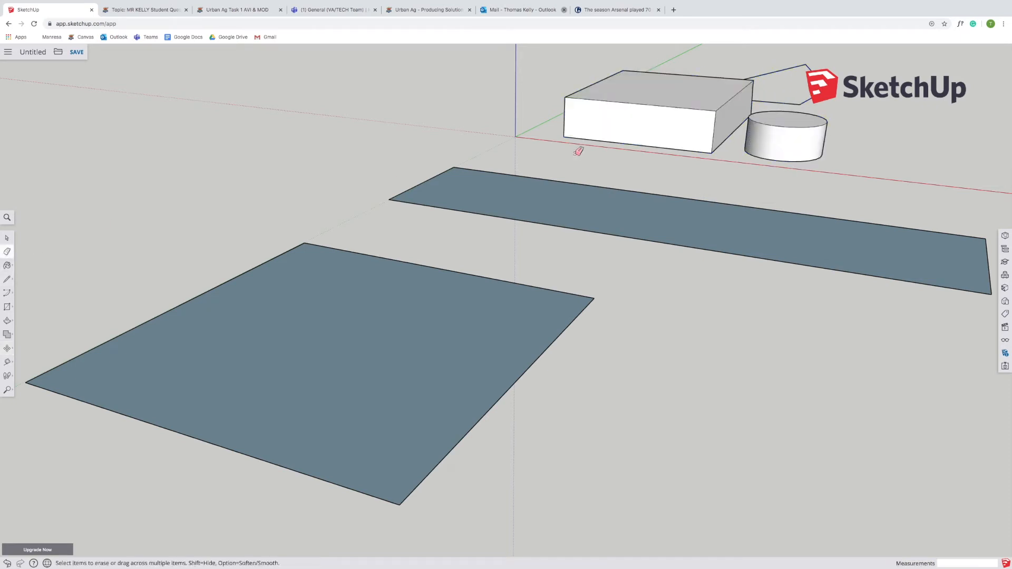
pyautogui.click(8, 238)
pyautogui.moveTo(539, 52); pyautogui.dragTo(875, 182)
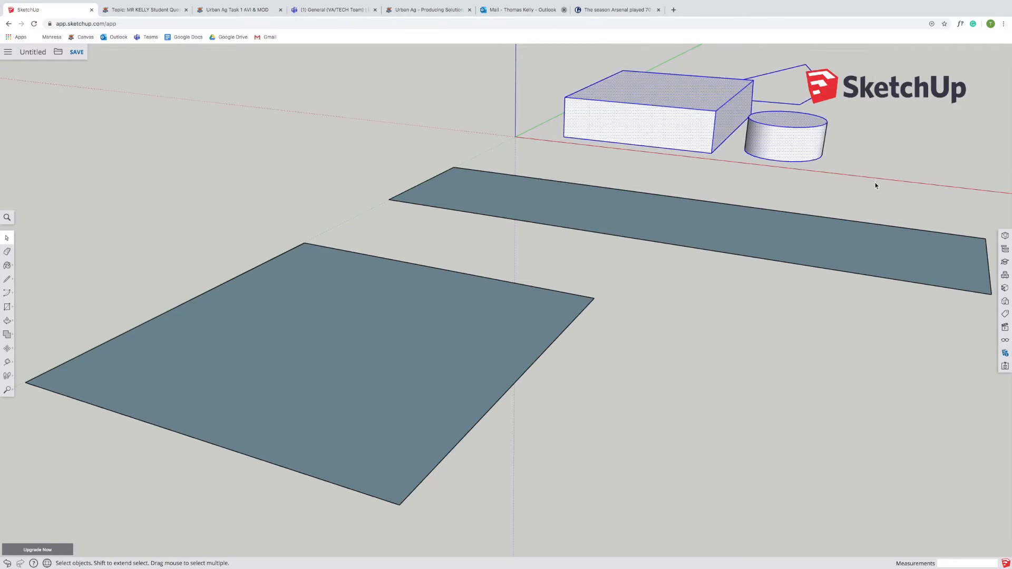
pyautogui.click(8, 255)
pyautogui.click(690, 107)
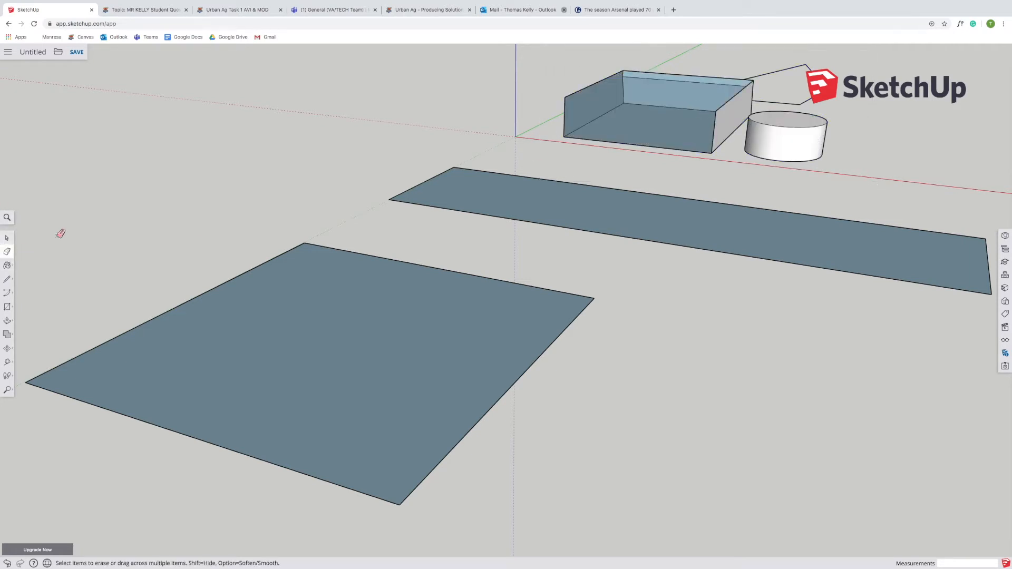
pyautogui.click(7, 563)
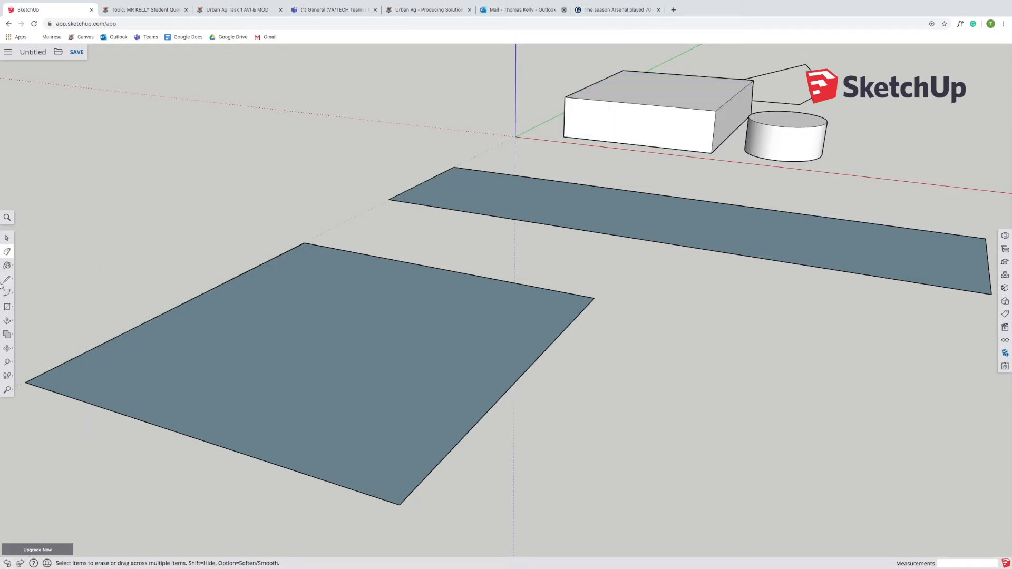
# - Select the box, cylinder and open pentagon again, erase the box's vertical front corner edge, and undo that erasure
pyautogui.click(7, 238)
pyautogui.moveTo(729, 150); pyautogui.dragTo(890, 178)
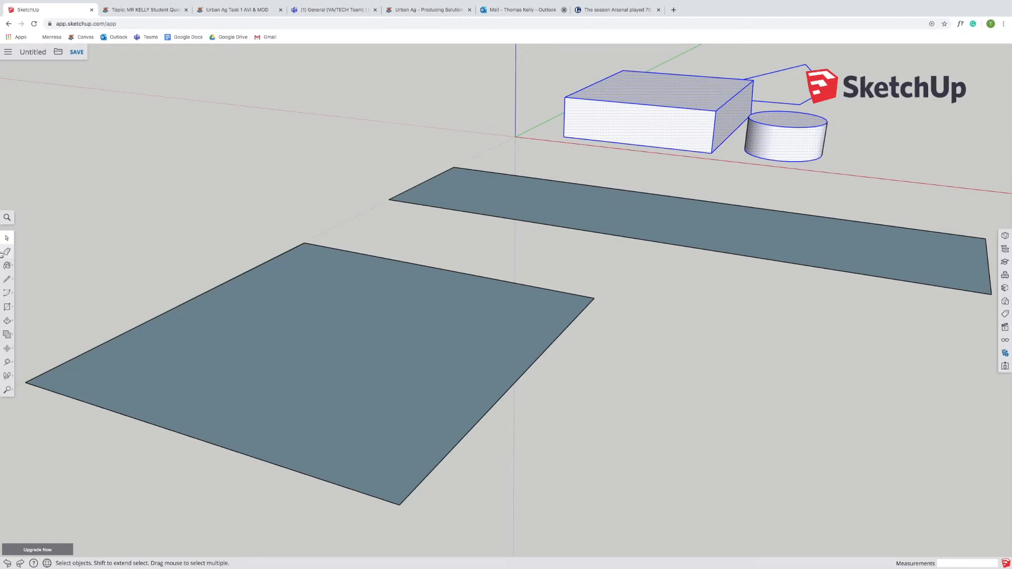
pyautogui.click(6, 252)
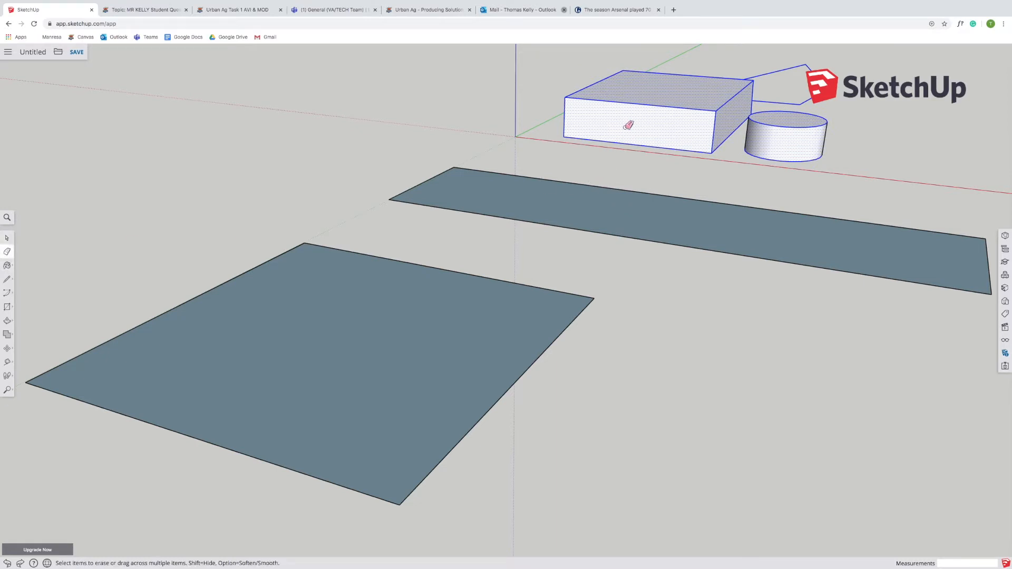
pyautogui.click(715, 121)
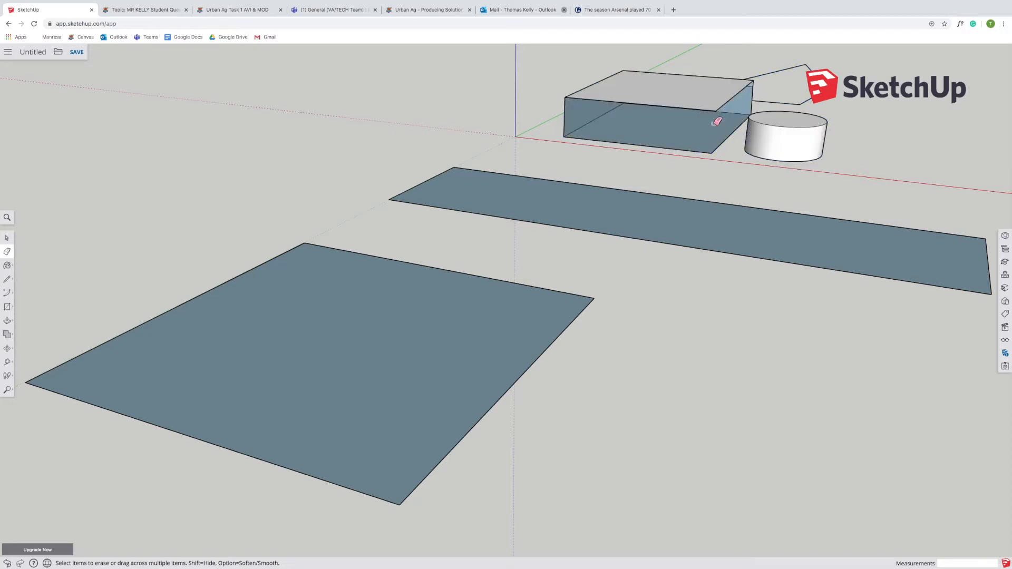
pyautogui.click(7, 564)
# - Erase the front edge of the 2 m square and undo the erasure
pyautogui.click(7, 348)
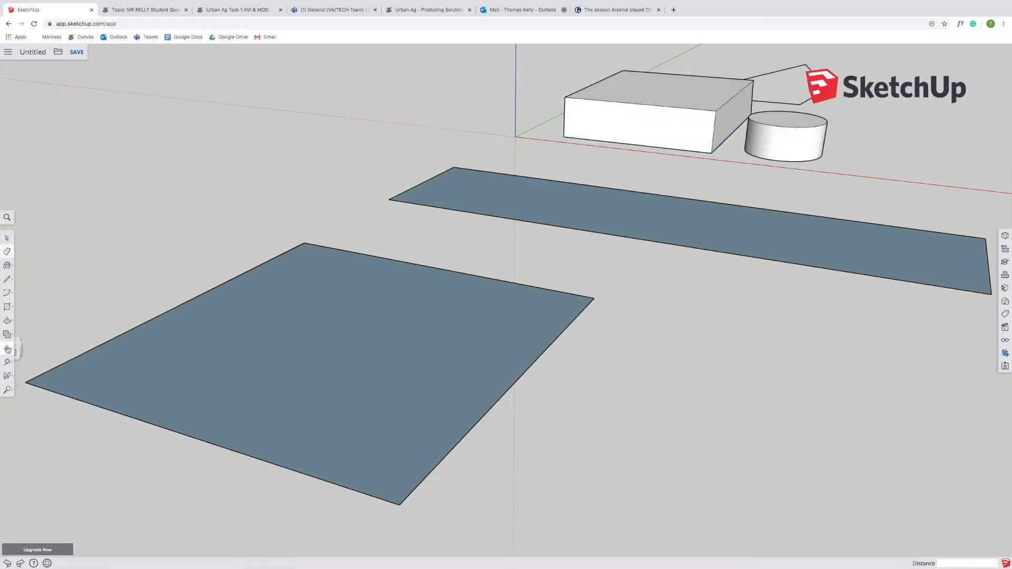
pyautogui.click(5, 239)
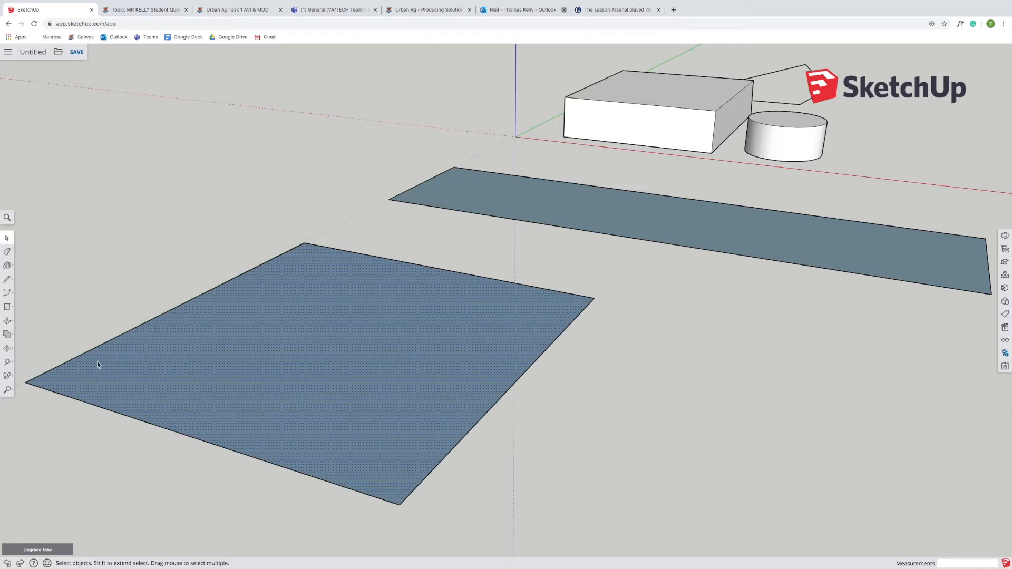
pyautogui.click(207, 441)
pyautogui.click(10, 253)
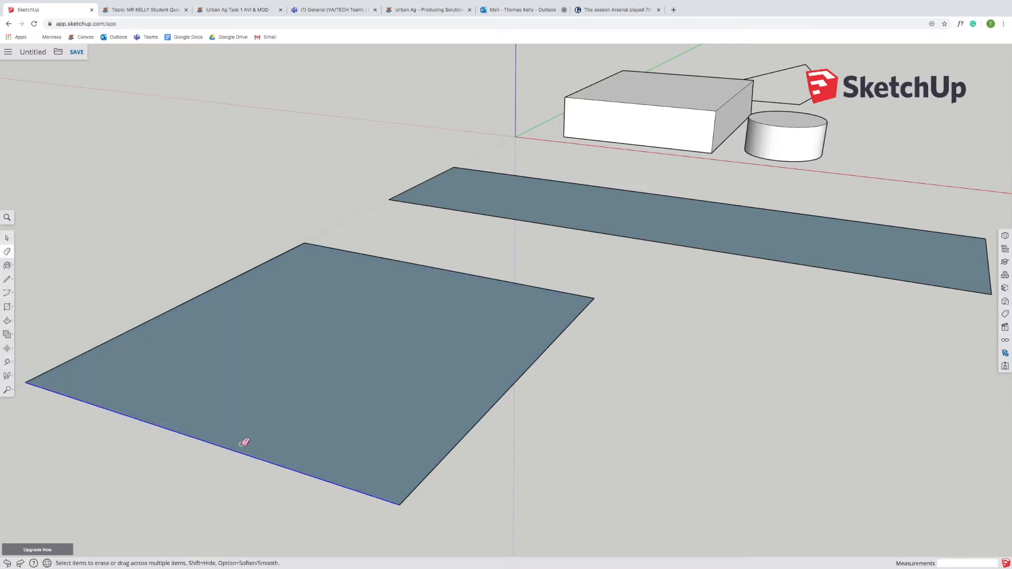
pyautogui.click(238, 451)
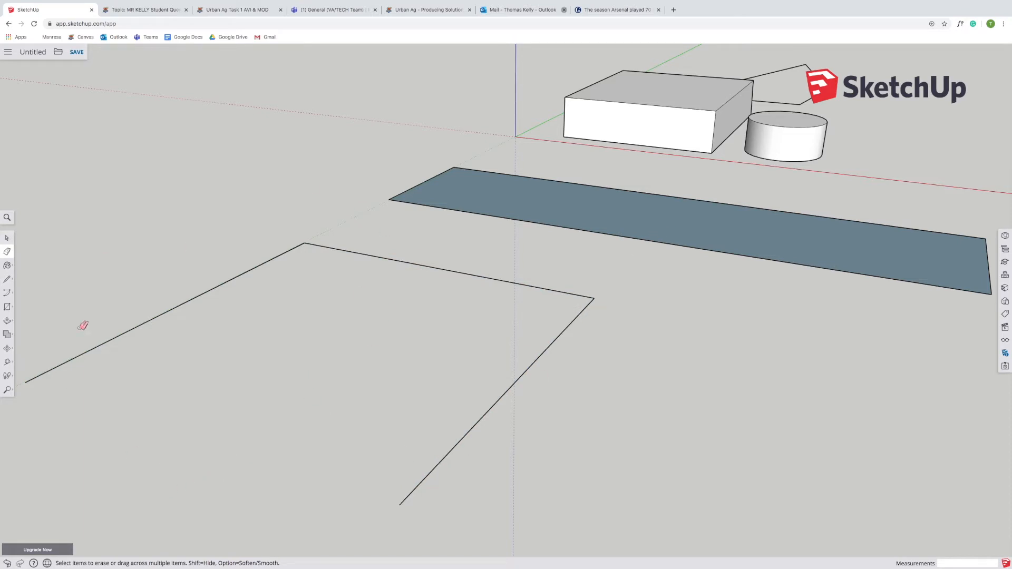
pyautogui.click(7, 562)
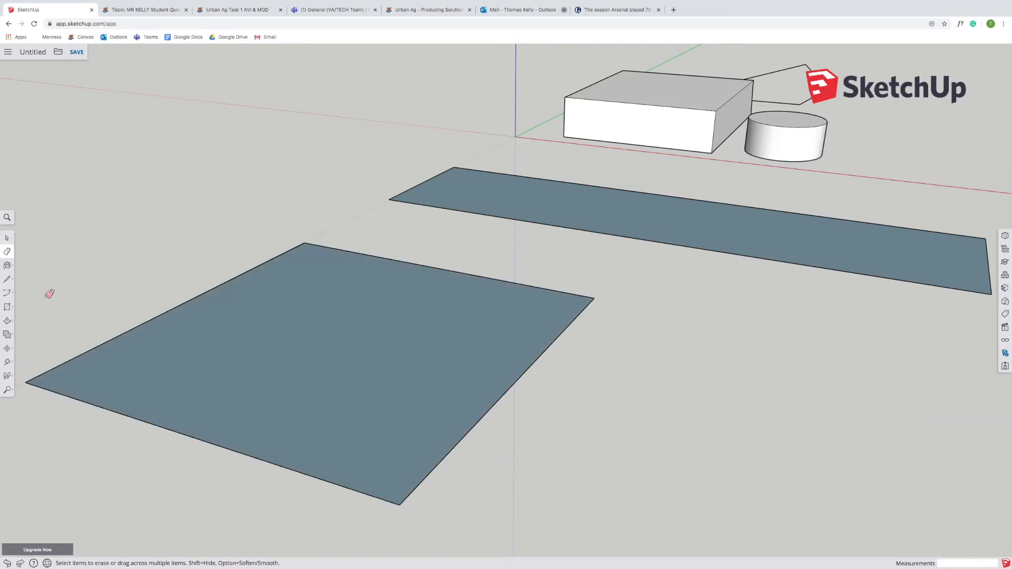
# - Erase one side edge of the square, a vertical box edge, the cylinder's top rim and a pentagon edge, and undo all of it
pyautogui.click(7, 238)
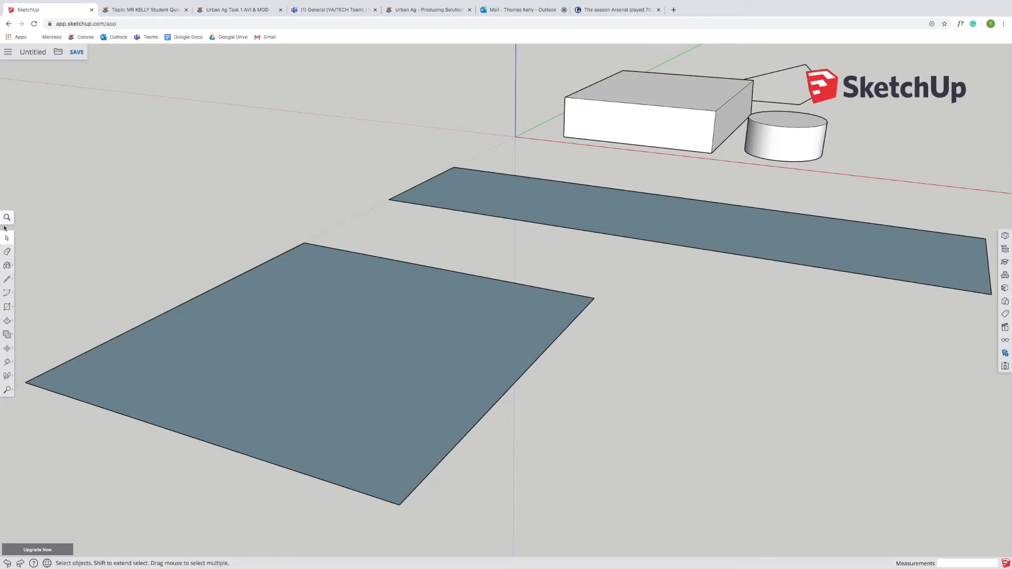
pyautogui.click(7, 252)
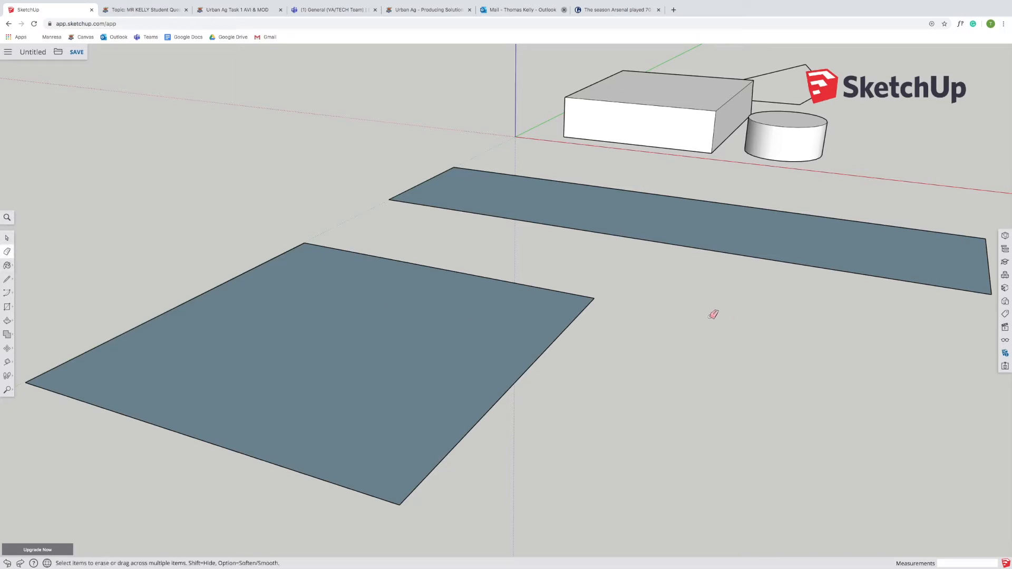
pyautogui.click(565, 330)
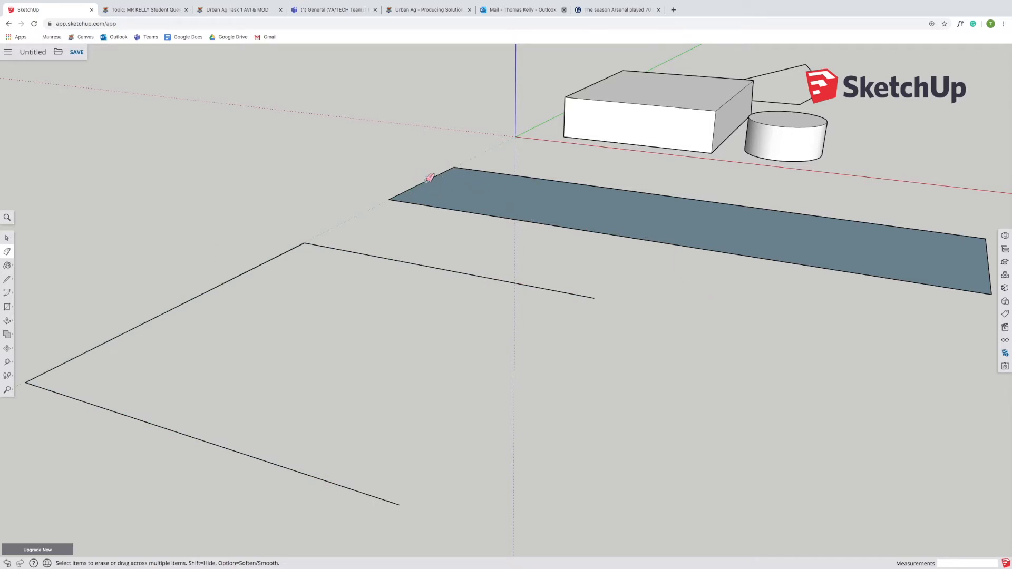
pyautogui.click(715, 116)
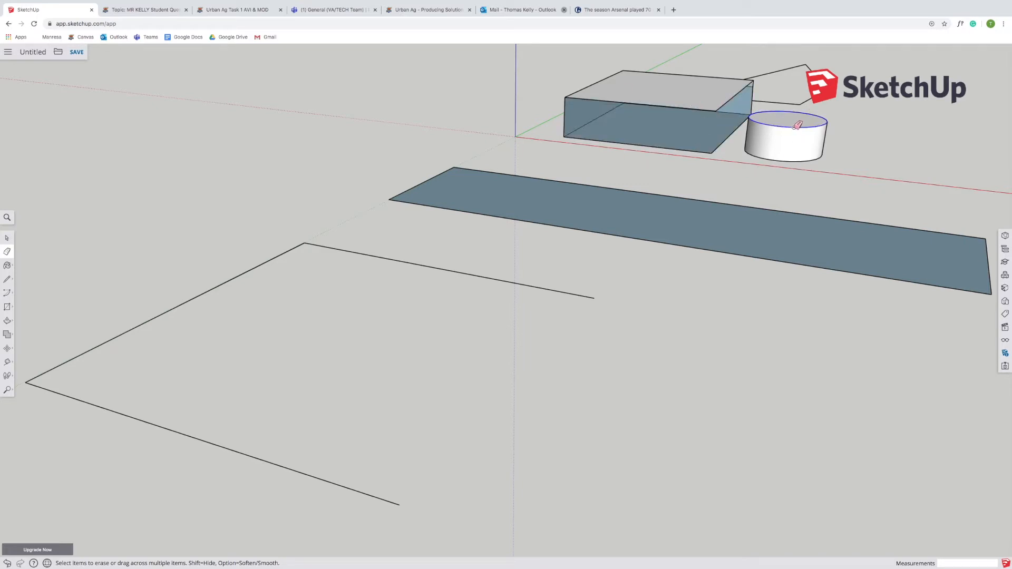
pyautogui.click(798, 125)
pyautogui.click(778, 101)
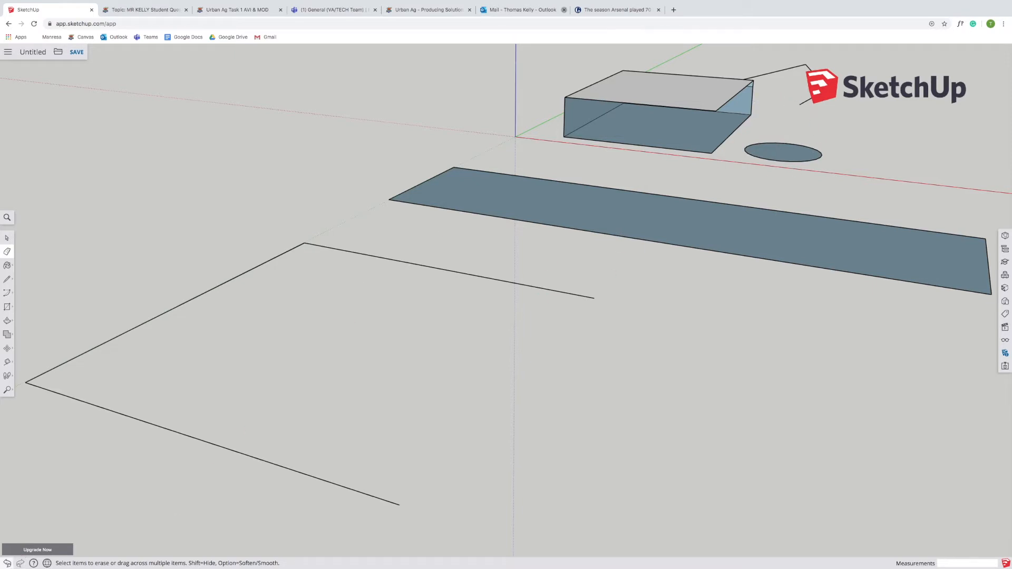
pyautogui.click(8, 562)
pyautogui.click(7, 563)
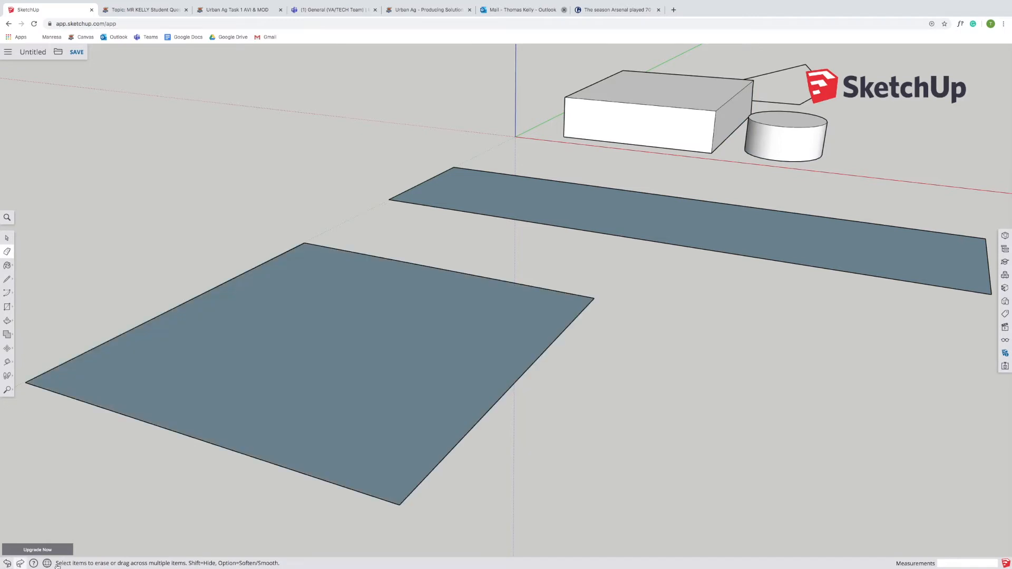
# - Paint the square, the long rectangle, the box and the cylinder's top face with the grey Helen_BraceletGlasses material
pyautogui.click(8, 269)
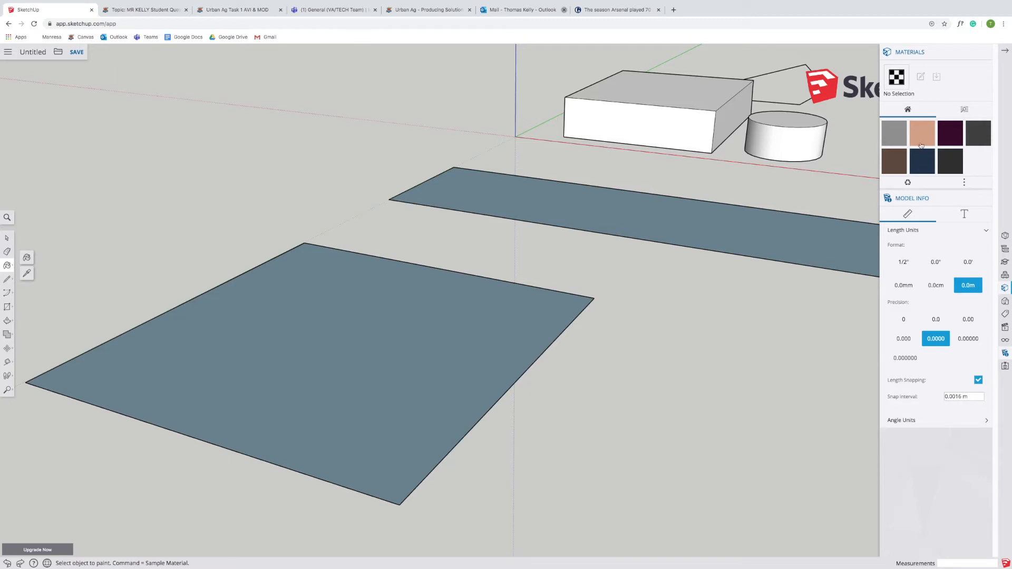
pyautogui.click(905, 143)
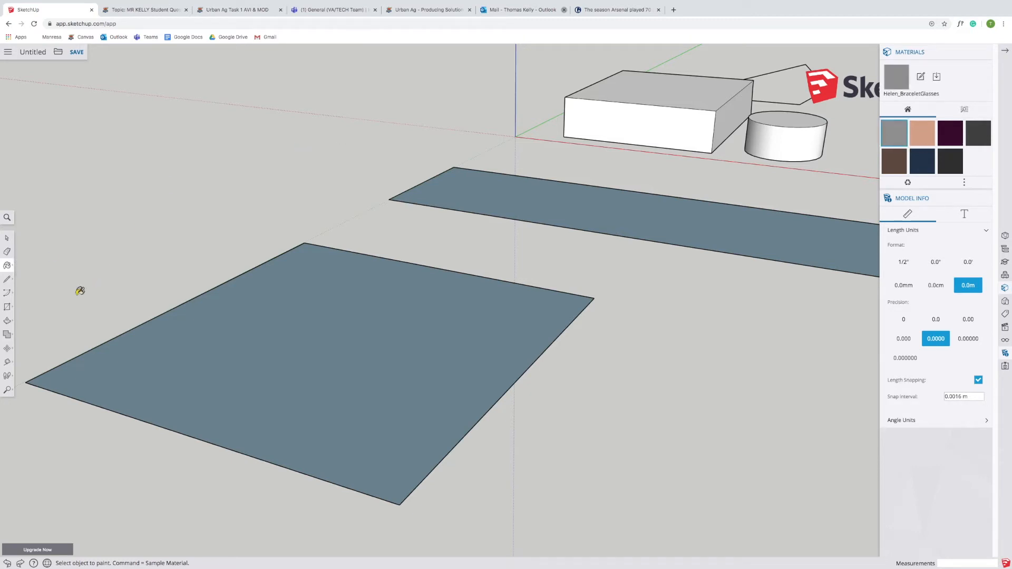
pyautogui.click(358, 334)
pyautogui.click(563, 208)
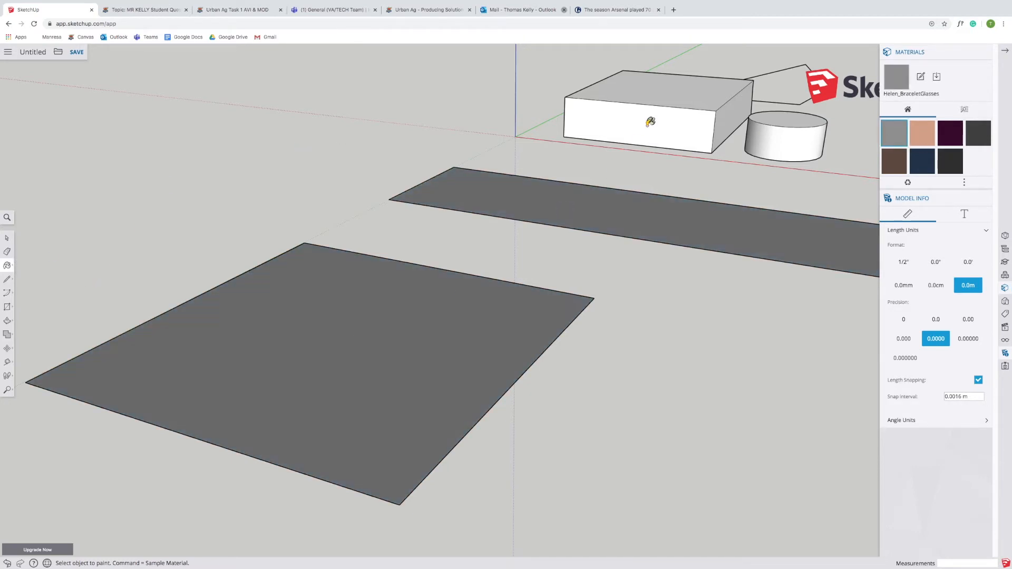
pyautogui.click(649, 123)
pyautogui.click(802, 123)
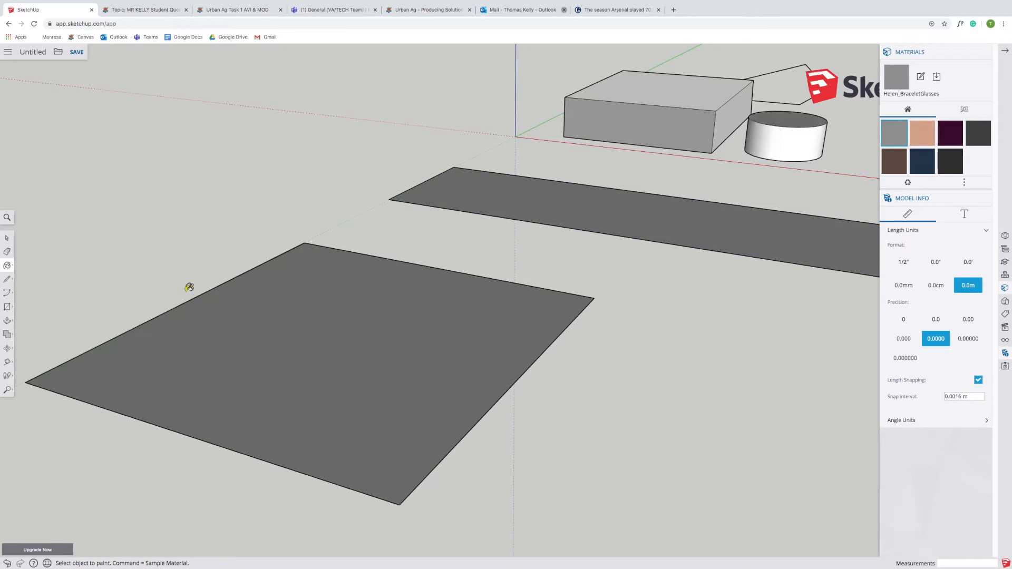
# - Paint the square with Helen_Blouse, repaint it with Helen_Skin, and paint the long rectangle with Helen_Skirt
pyautogui.click(952, 141)
pyautogui.click(411, 297)
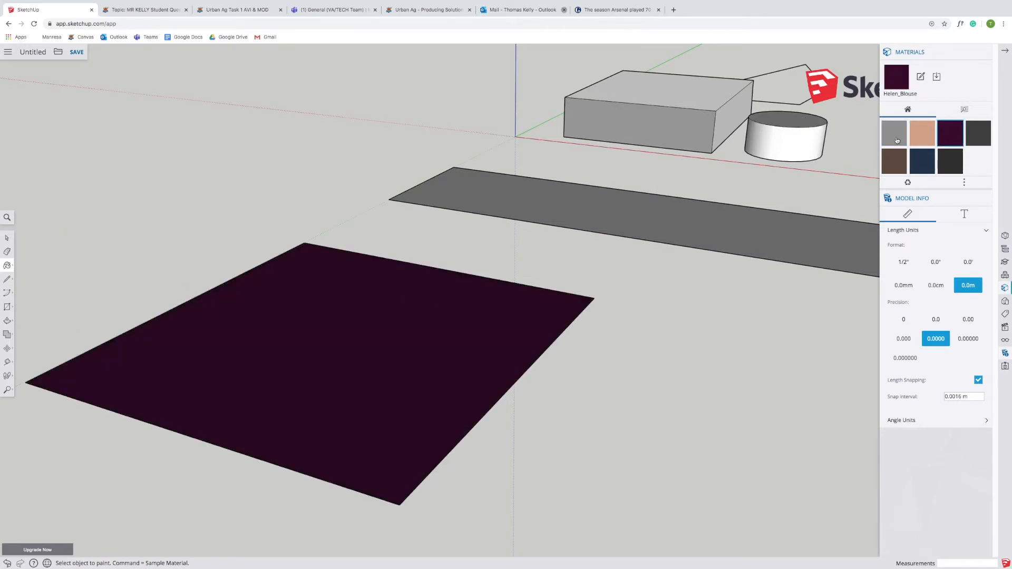
pyautogui.click(922, 139)
pyautogui.click(501, 321)
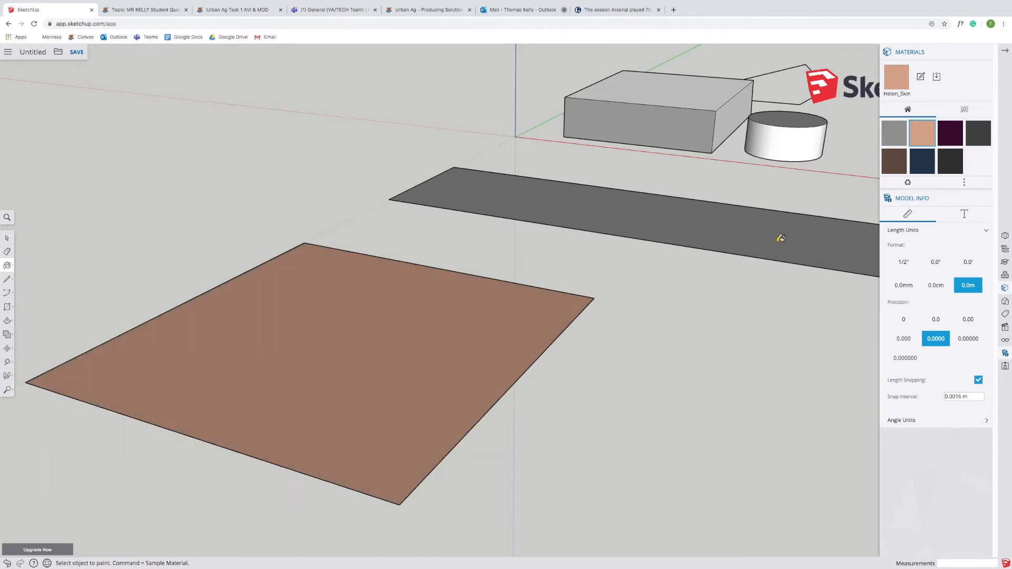
pyautogui.click(922, 161)
pyautogui.click(706, 235)
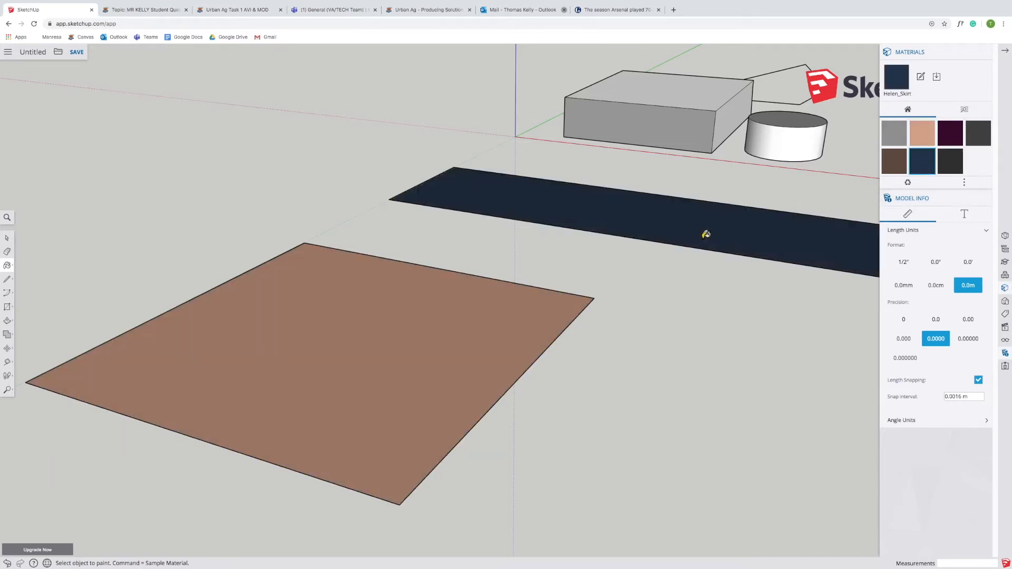
# - Sample the Helen_Skin material from the square and apply it to the long rectangle
pyautogui.click(9, 268)
pyautogui.click(27, 274)
pyautogui.click(409, 298)
pyautogui.click(680, 231)
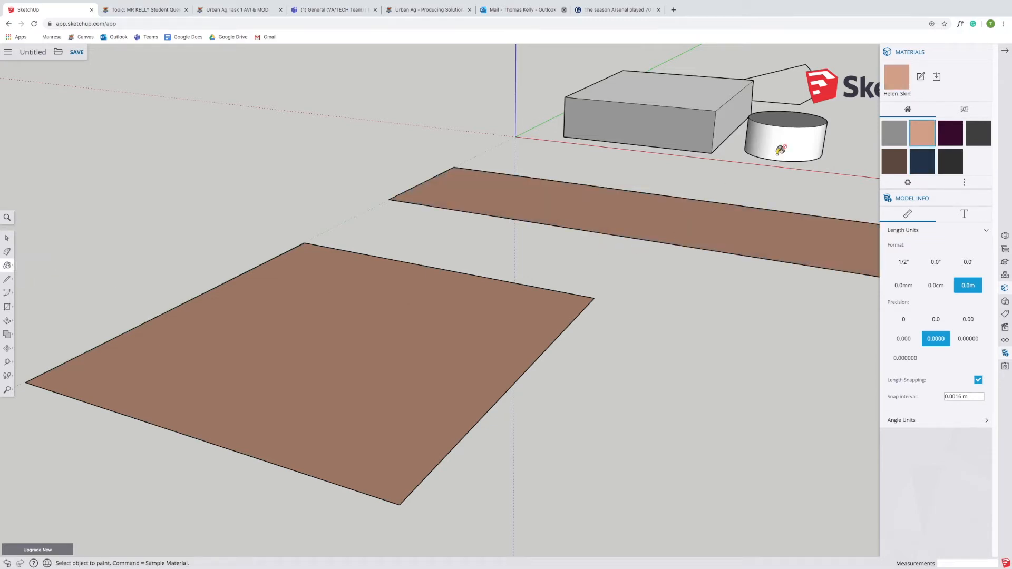
# - Sample the grey Helen_BraceletGlasses material from the box and apply it to the long rectangle and the square
pyautogui.click(6, 267)
pyautogui.click(25, 273)
pyautogui.click(701, 121)
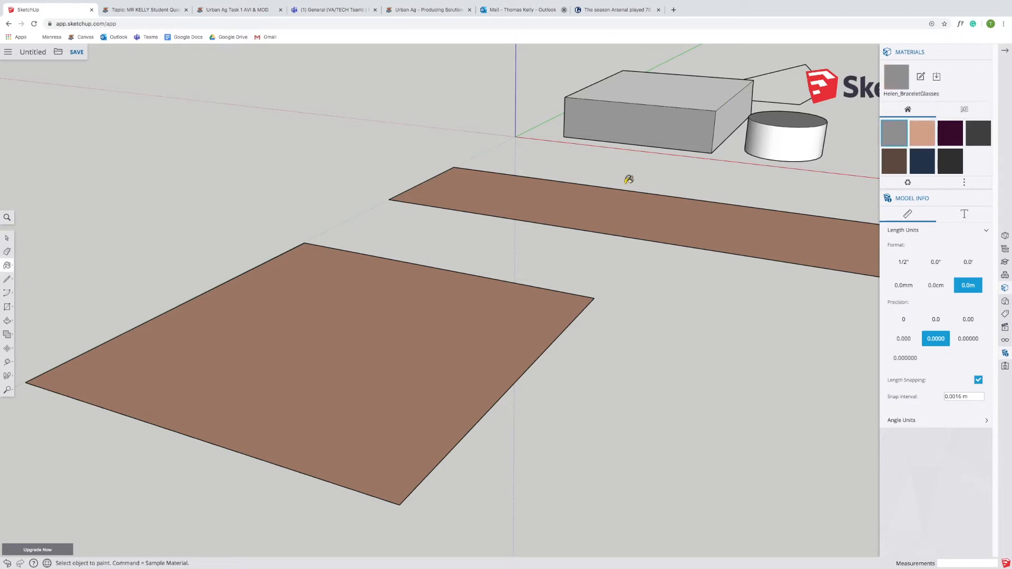
pyautogui.click(615, 199)
pyautogui.click(458, 294)
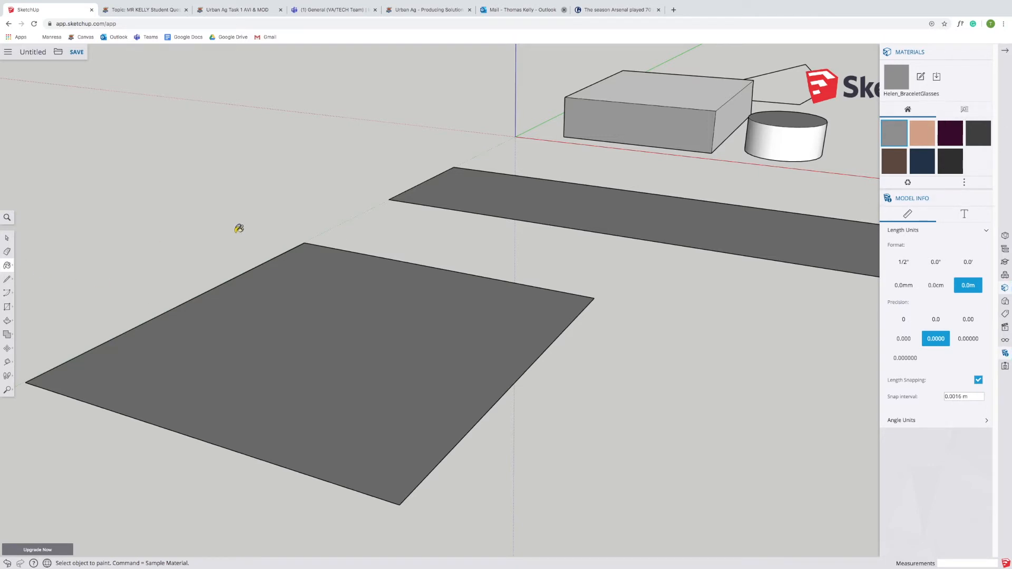
# - Draw three lines joining a point beyond the square's back corner to its front, left and right corners, the last two about 2.55 m and 2.39 m
pyautogui.click(7, 278)
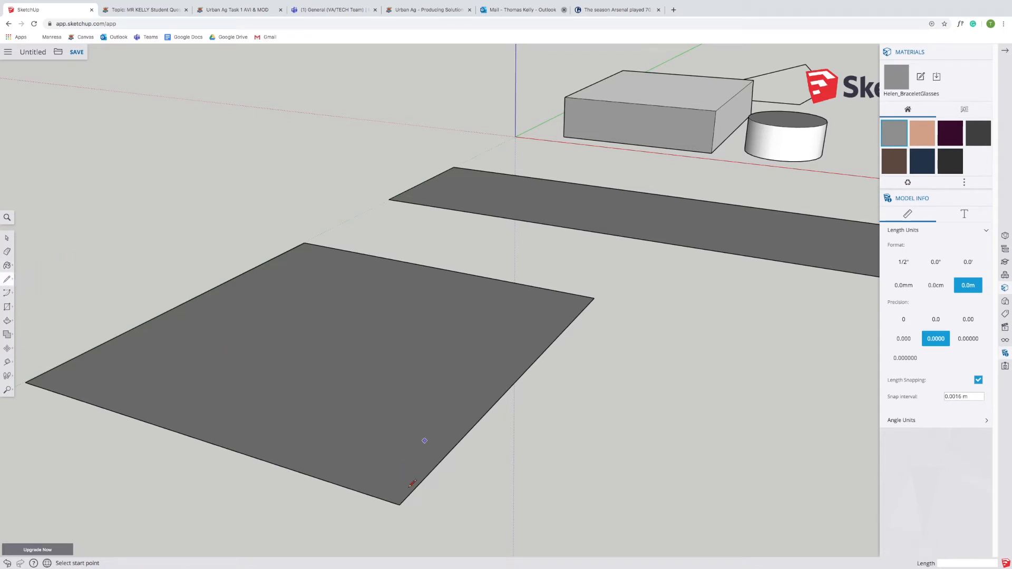
pyautogui.click(399, 504)
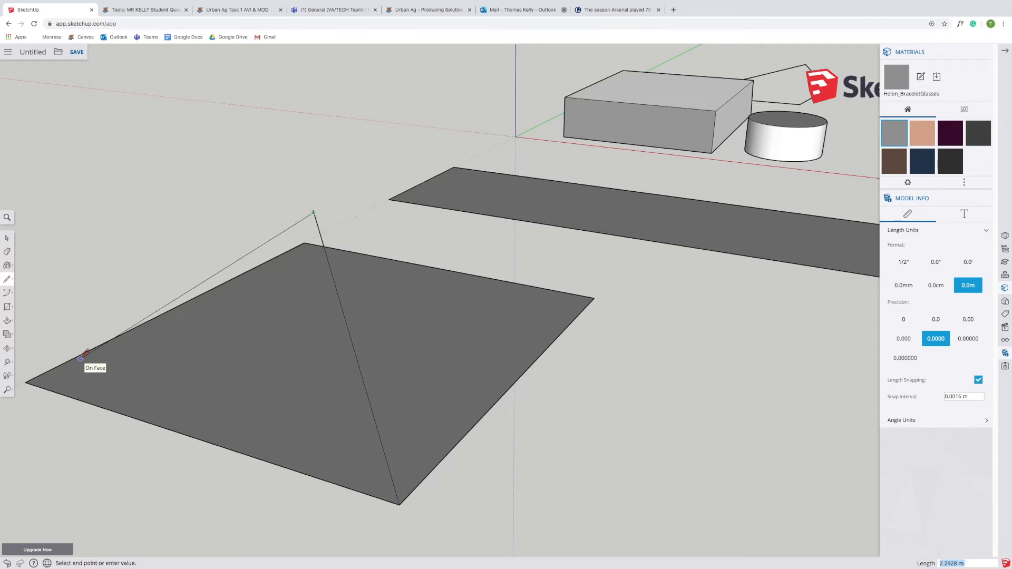
pyautogui.click(25, 382)
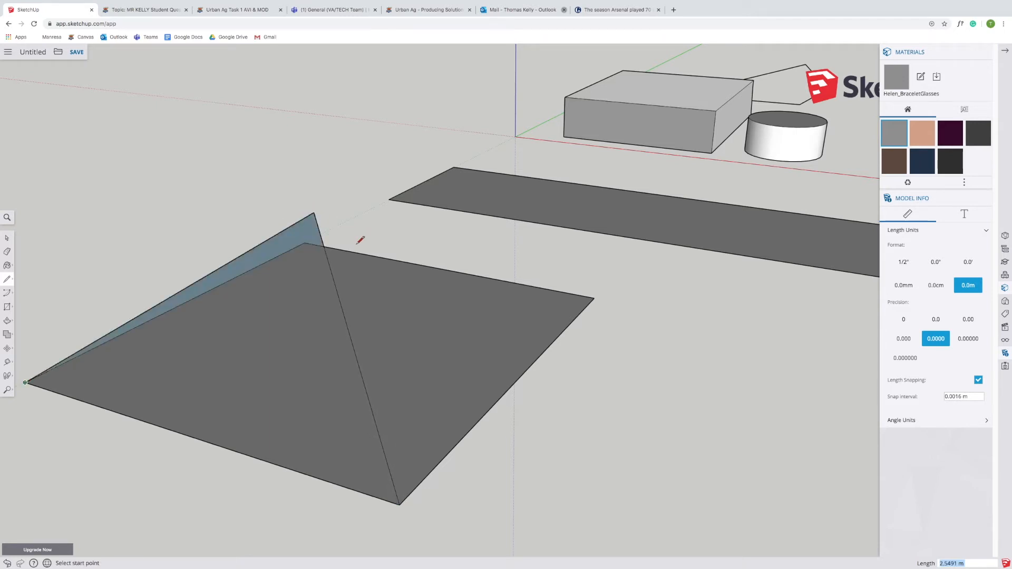
pyautogui.click(314, 213)
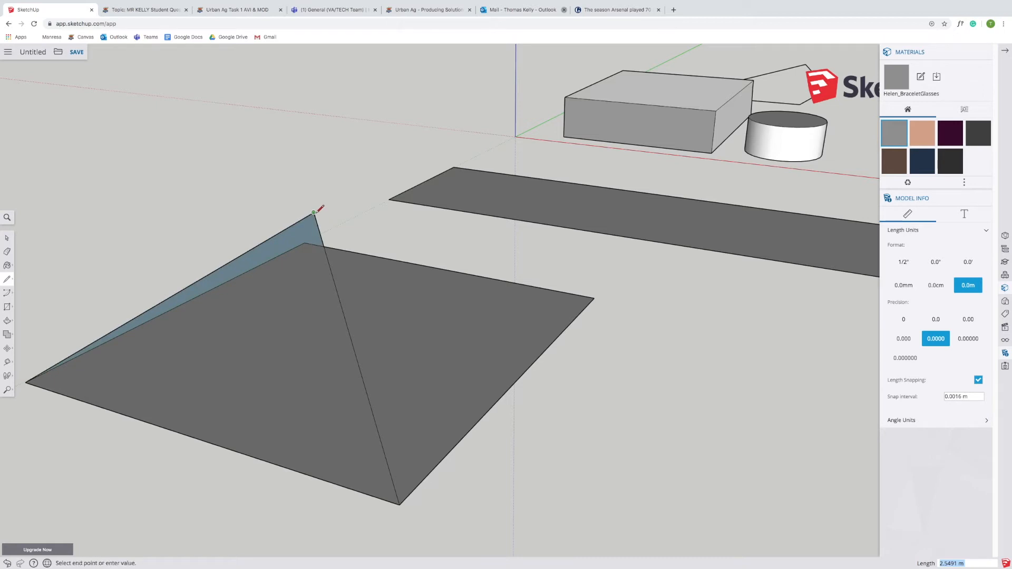
pyautogui.click(595, 298)
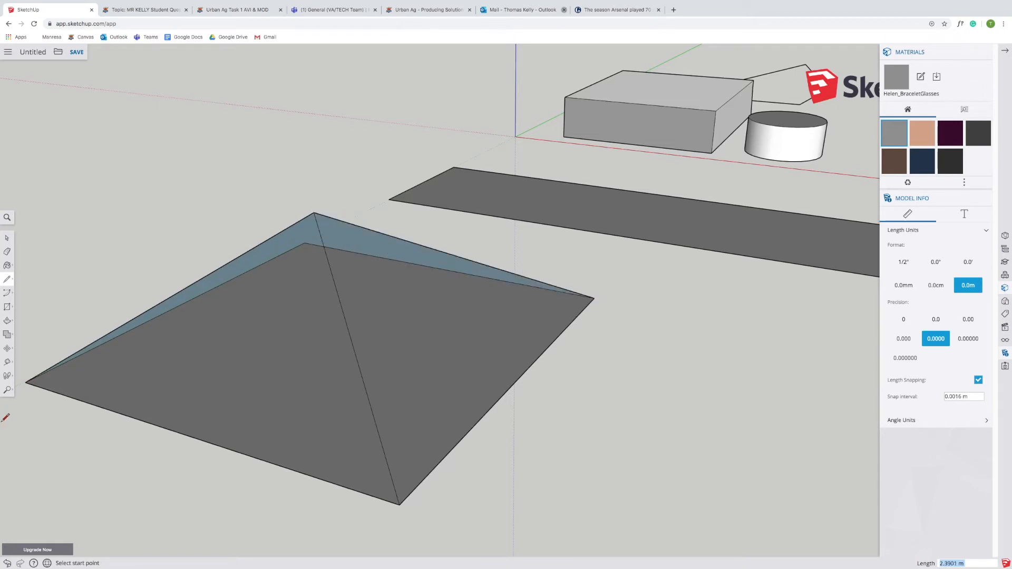
# - Inspect the three lines around the square from another side and undo them
pyautogui.click(7, 390)
pyautogui.click(28, 359)
pyautogui.moveTo(128, 343); pyautogui.dragTo(127, 390)
pyautogui.click(7, 390)
pyautogui.click(36, 399)
pyautogui.moveTo(793, 349); pyautogui.dragTo(829, 362)
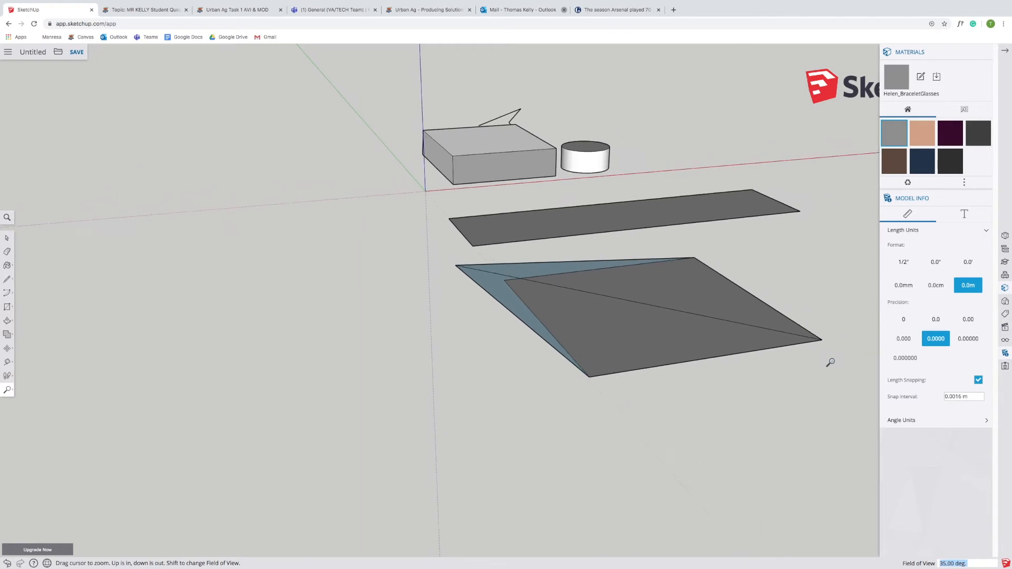
pyautogui.click(7, 563)
pyautogui.click(8, 563)
pyautogui.click(7, 564)
# - Draw a line about 2.2 m from the square's front corner to a point near its back edge, and a second from there to the right corner
pyautogui.click(6, 280)
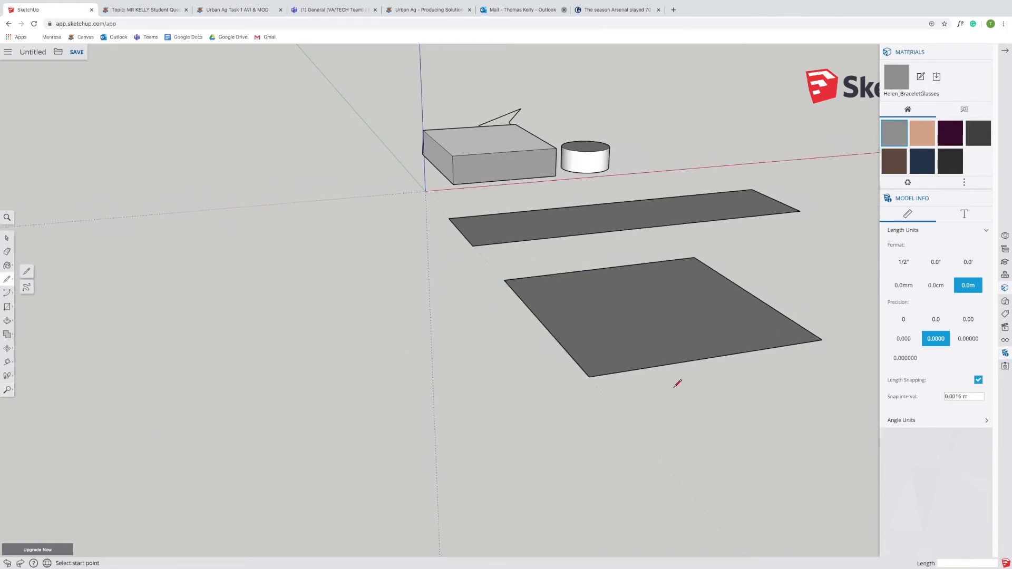
pyautogui.click(588, 377)
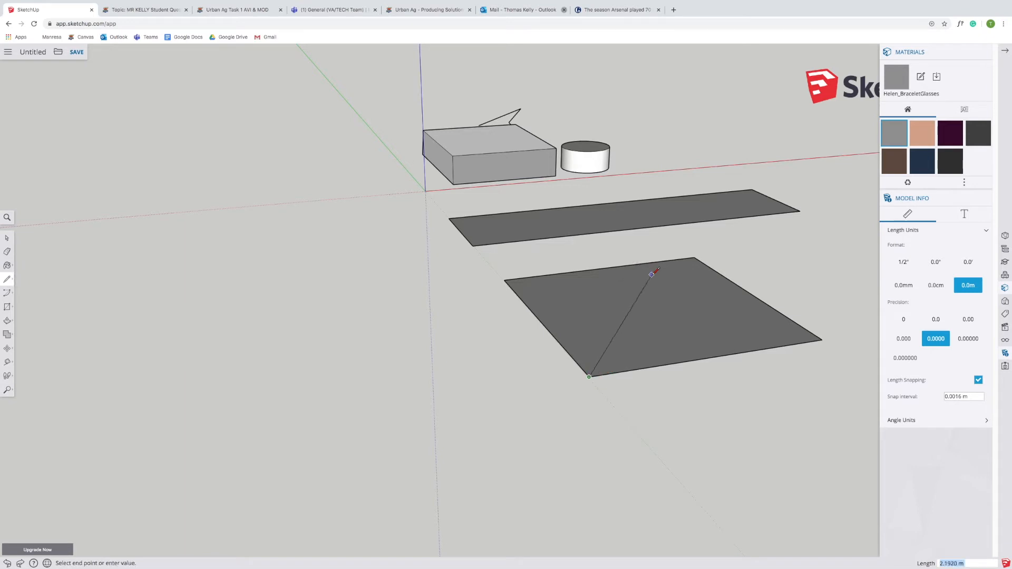
pyautogui.click(651, 273)
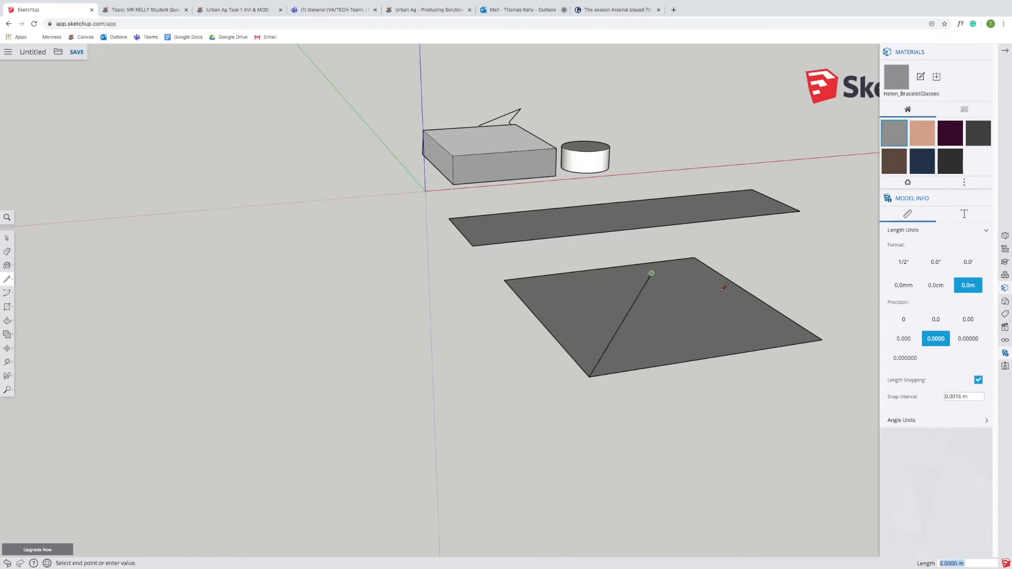
pyautogui.click(821, 339)
# - Inspect the two connected lines on the square from a low angle and undo them
pyautogui.click(7, 389)
pyautogui.moveTo(606, 485); pyautogui.dragTo(756, 364)
pyautogui.click(7, 389)
pyautogui.click(35, 374)
pyautogui.moveTo(476, 524); pyautogui.dragTo(322, 473)
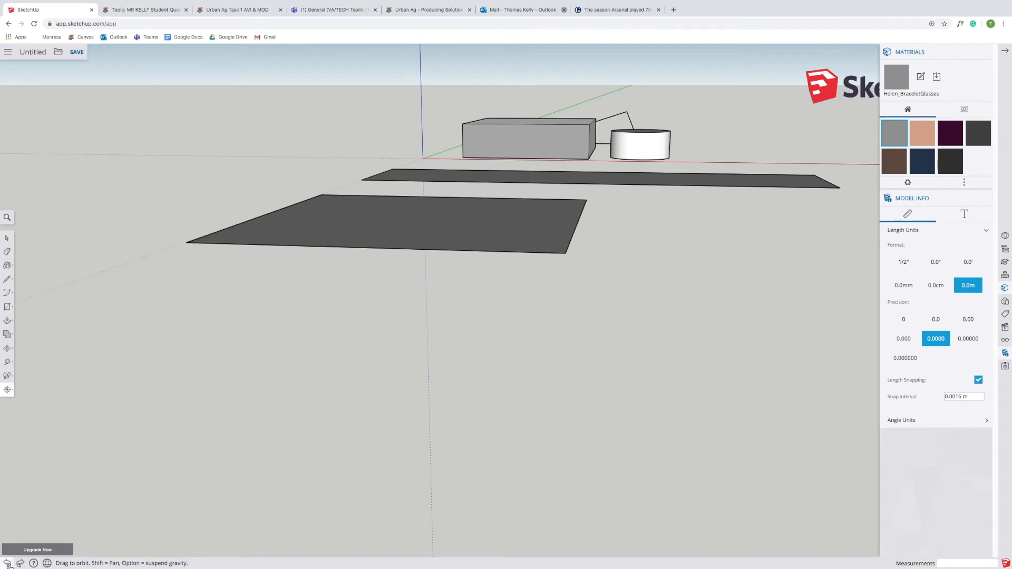
# - Draw two lines from the square's front corners meeting at a raised apex to form a triangular face, the second line about 1.47 m long
pyautogui.click(7, 279)
pyautogui.click(565, 253)
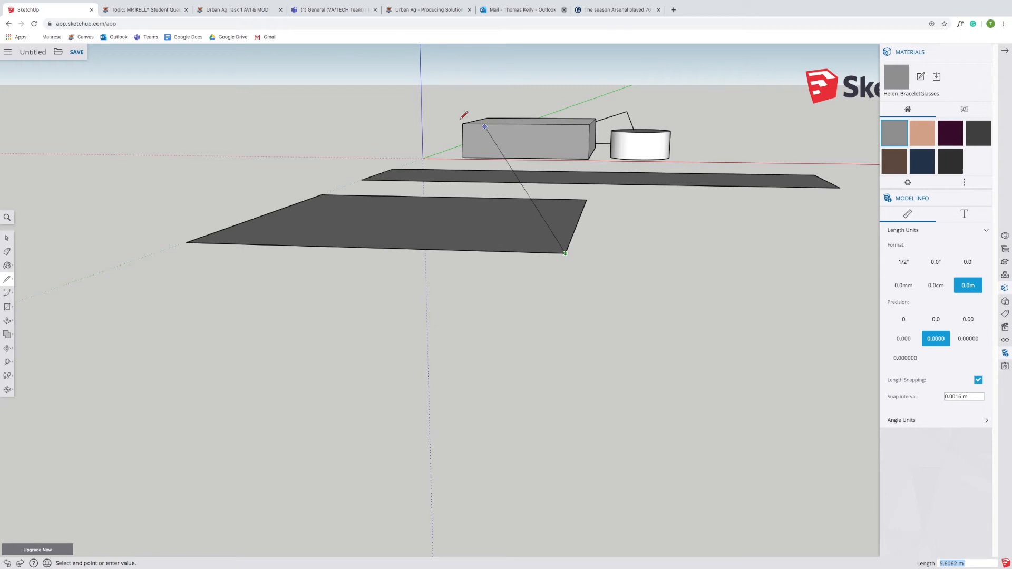
pyautogui.click(423, 111)
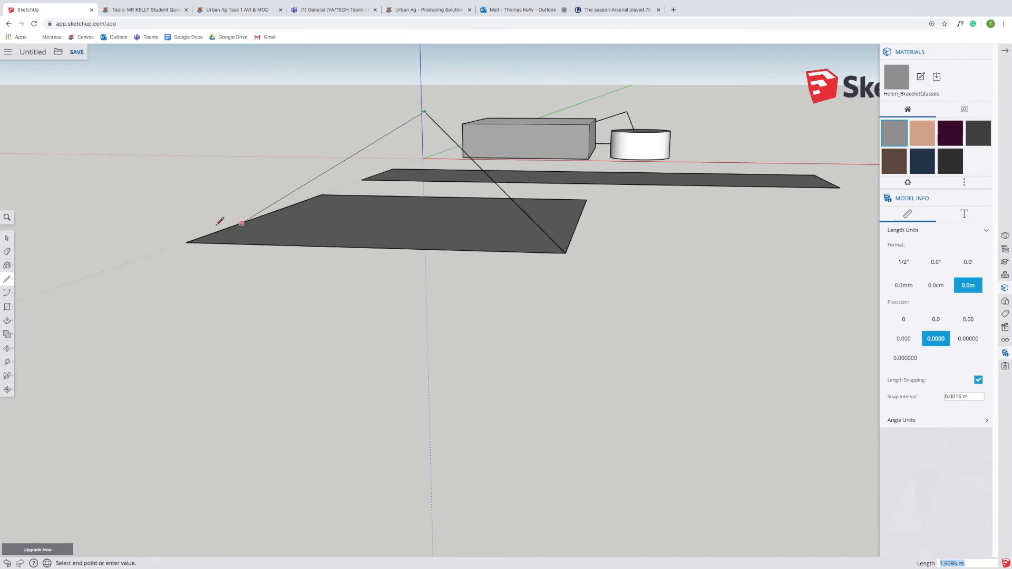
pyautogui.click(186, 242)
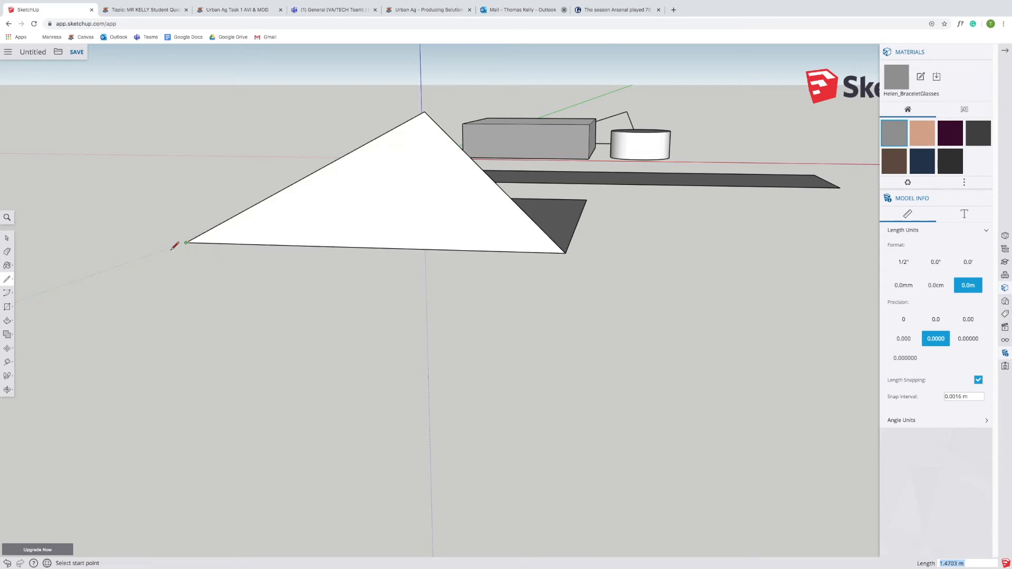
pyautogui.click(7, 389)
pyautogui.moveTo(111, 163); pyautogui.dragTo(105, 238)
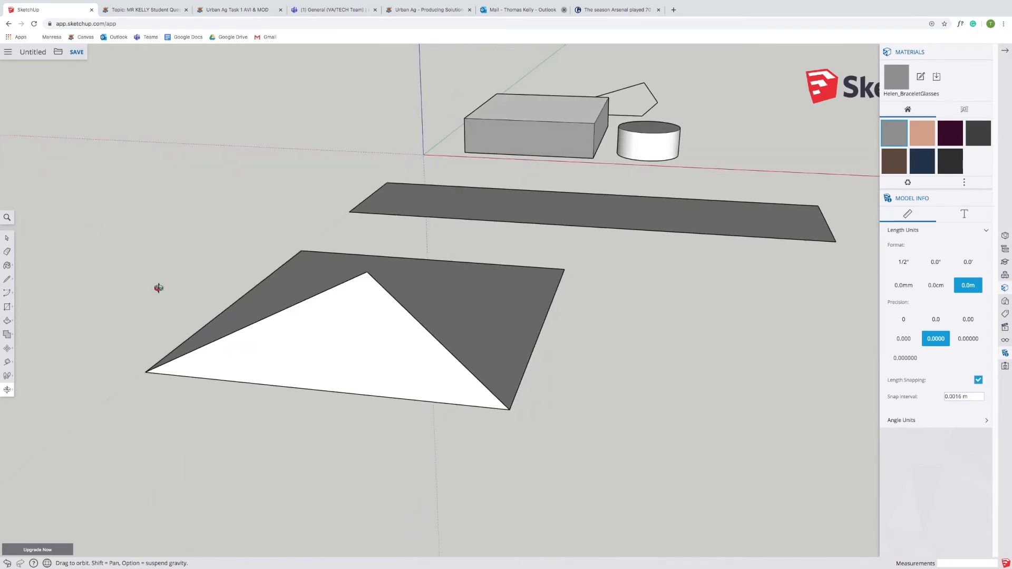
# - Draw a closed four-sided outline with lines on the empty ground beside the square
pyautogui.click(7, 279)
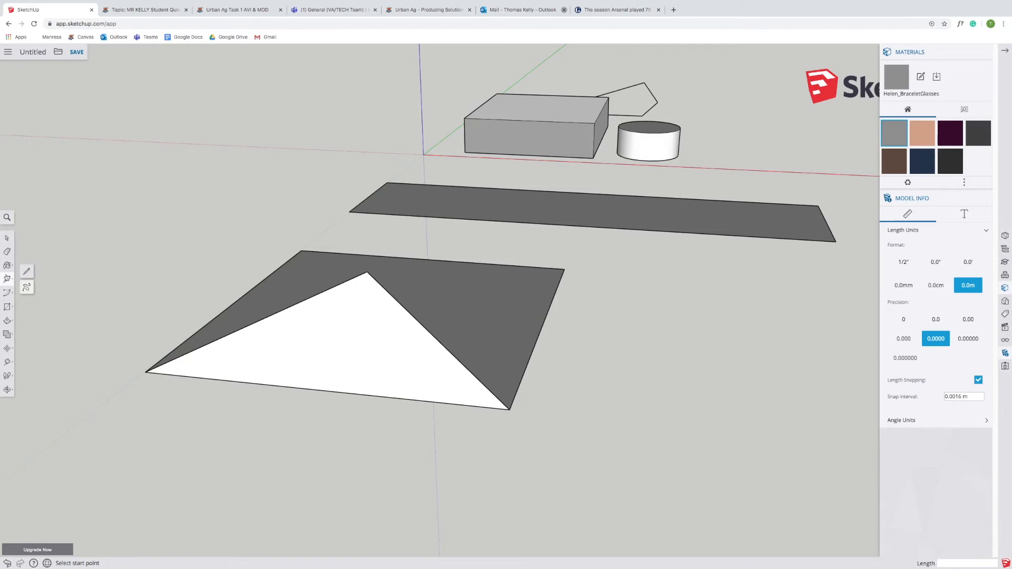
pyautogui.click(590, 432)
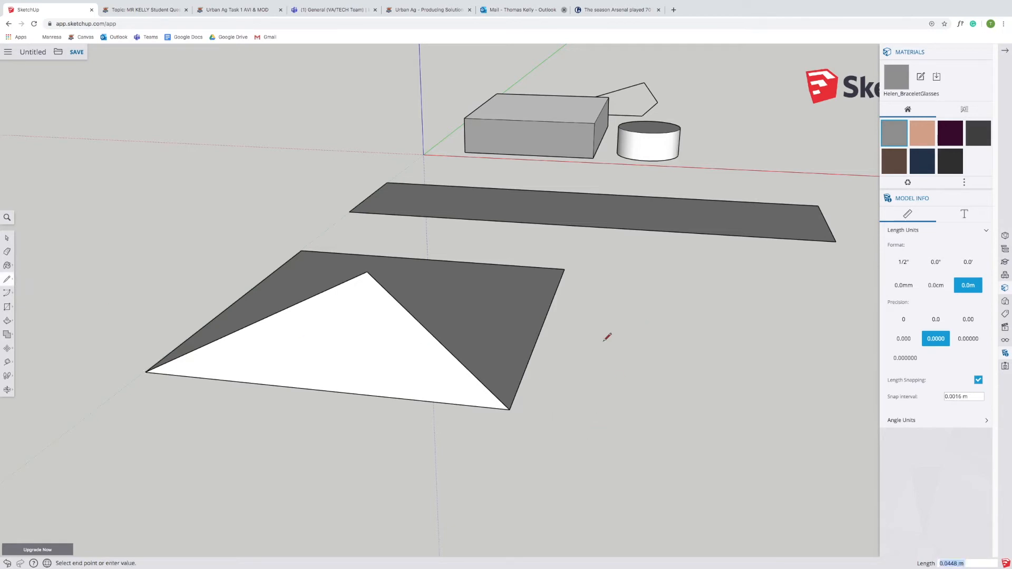
pyautogui.click(614, 315)
pyautogui.click(695, 321)
pyautogui.click(683, 435)
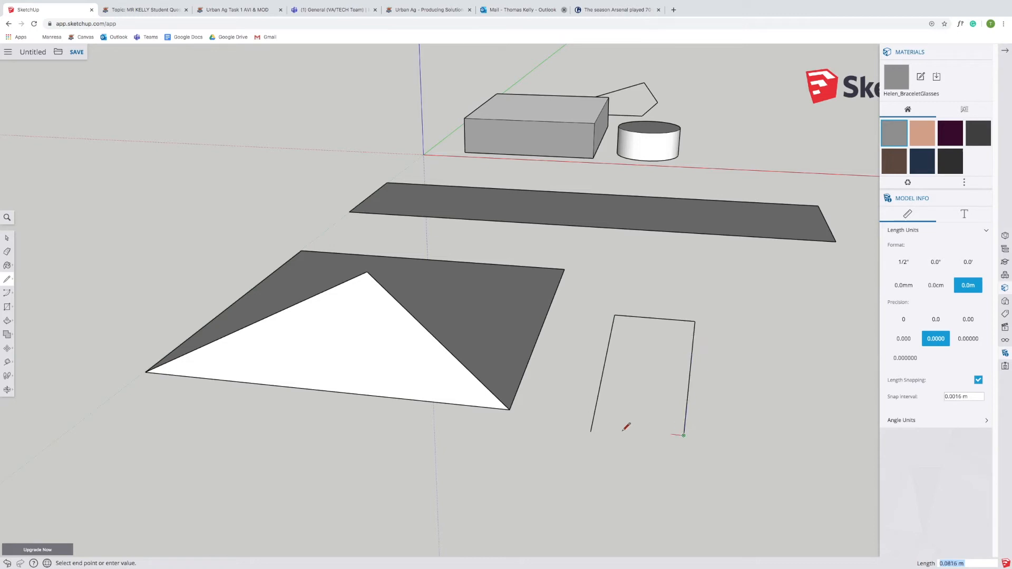
pyautogui.click(590, 430)
# - Undo the four lines of the outline beside the square
pyautogui.click(7, 563)
pyautogui.click(7, 563)
pyautogui.click(7, 563)
pyautogui.click(7, 563)
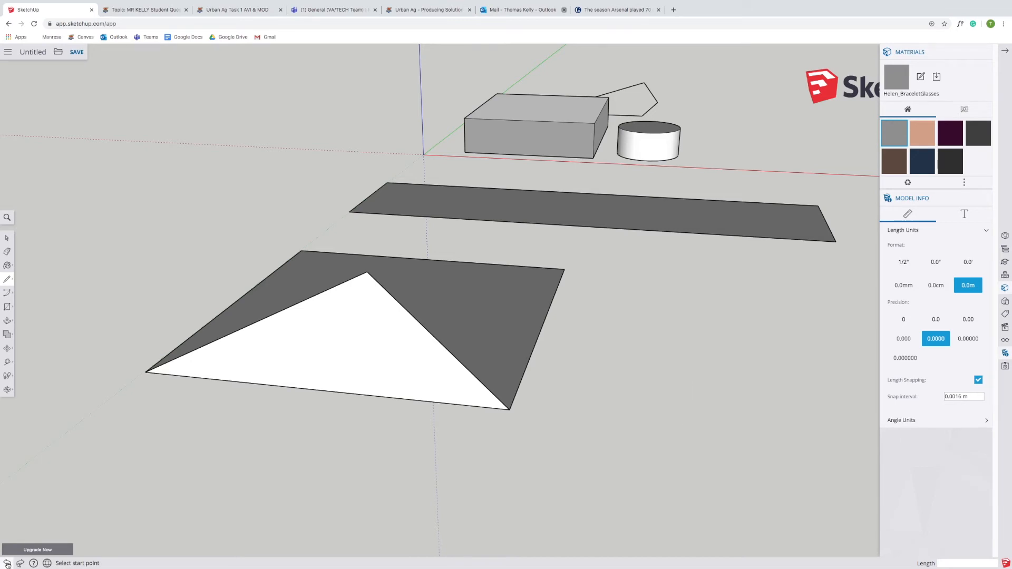
# - Draw a 1 m line straight across the long rectangle near its middle, dividing it into two faces
pyautogui.click(7, 389)
pyautogui.moveTo(452, 214); pyautogui.dragTo(228, 336)
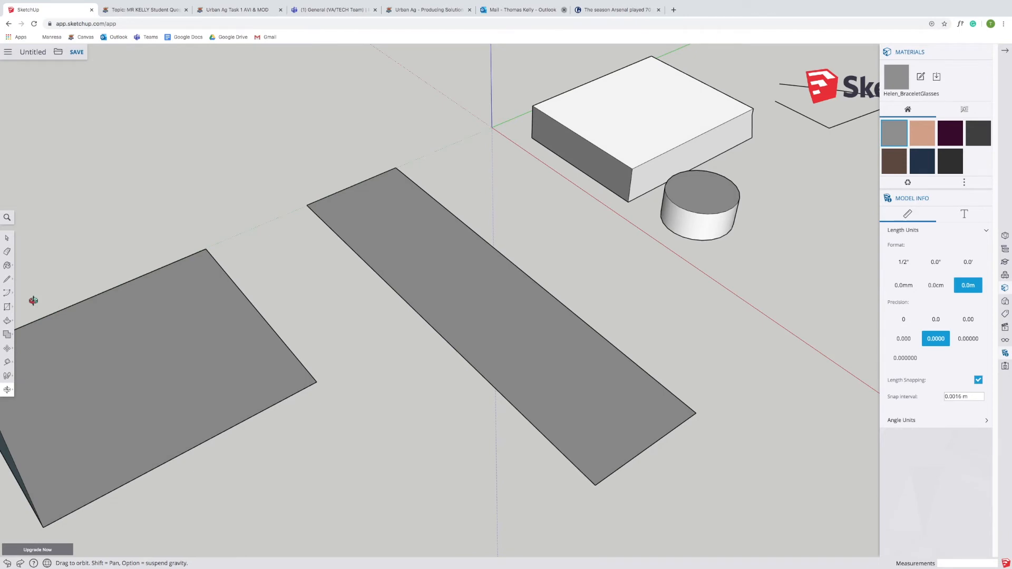
pyautogui.click(7, 279)
pyautogui.click(442, 336)
pyautogui.click(538, 283)
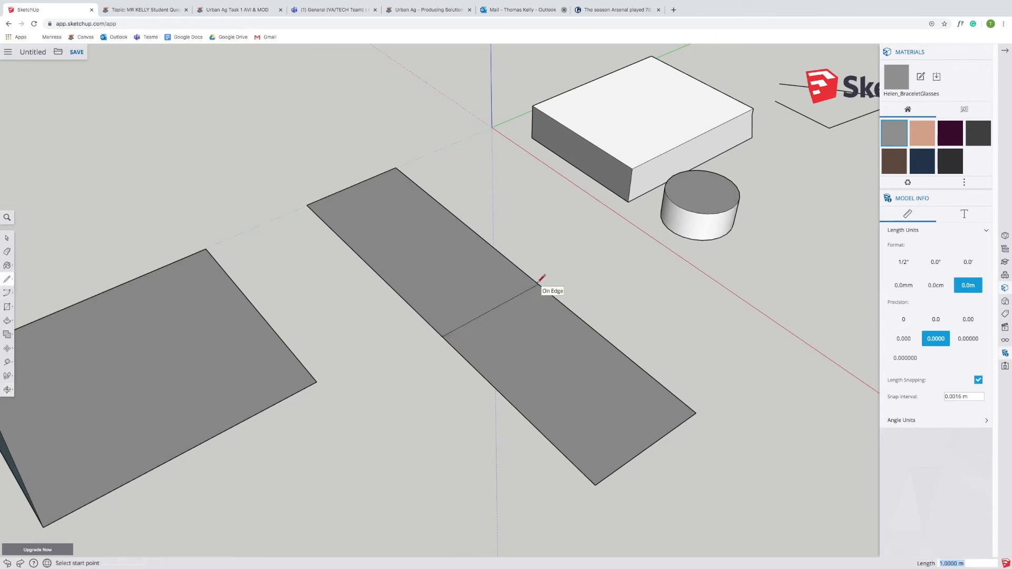
# - Push/Pull the two halves of the long rectangle up to different heights to form a stepped block
pyautogui.click(7, 320)
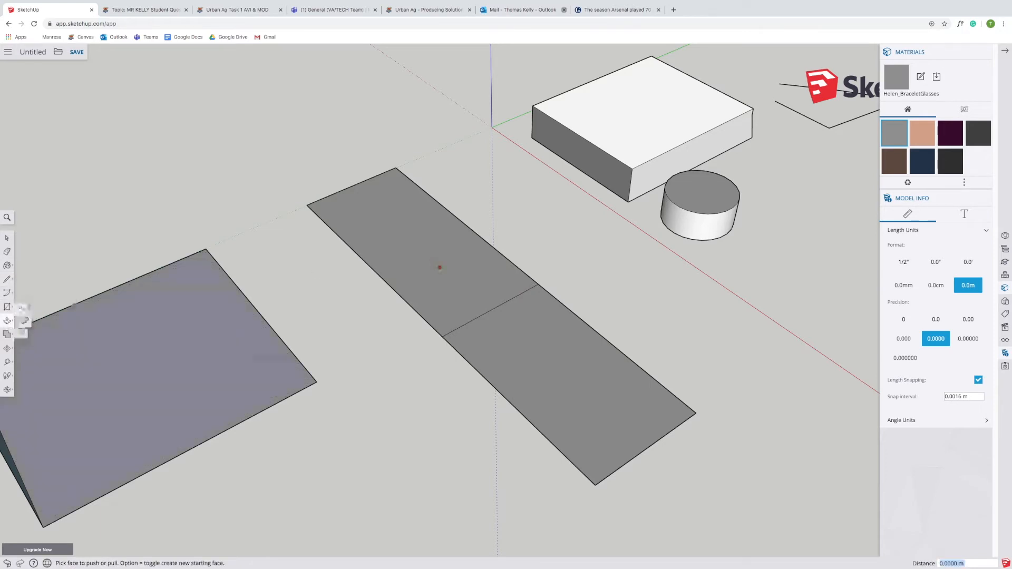
pyautogui.moveTo(436, 257); pyautogui.dragTo(437, 244)
pyautogui.moveTo(531, 357); pyautogui.dragTo(537, 302)
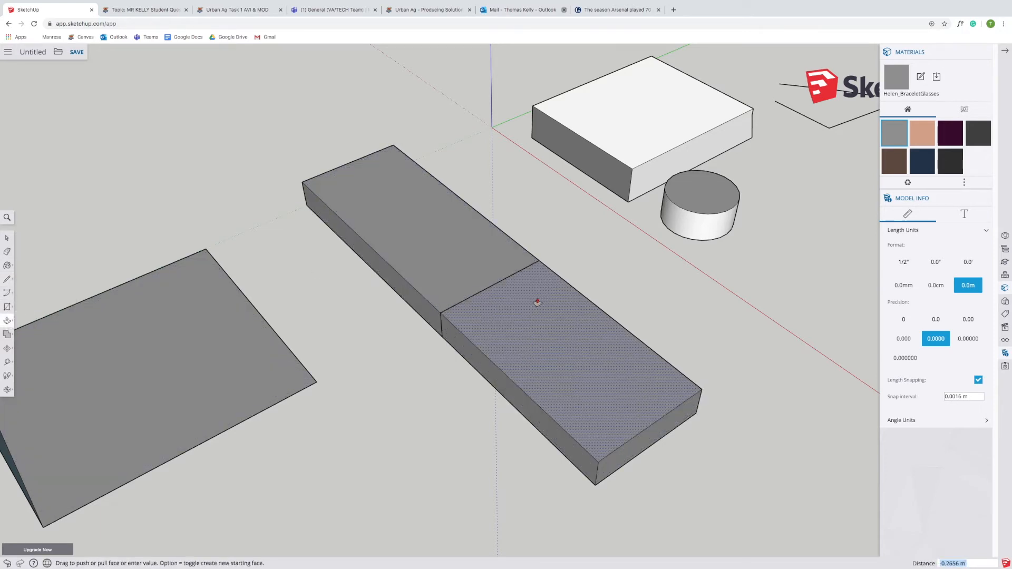
pyautogui.moveTo(529, 341); pyautogui.dragTo(527, 346)
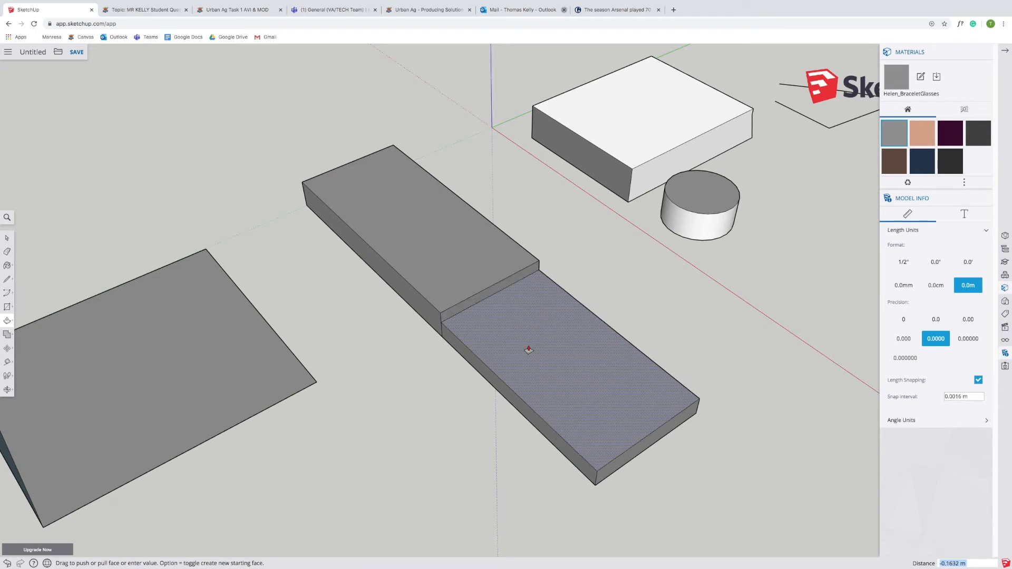
pyautogui.moveTo(483, 287); pyautogui.dragTo(476, 231)
pyautogui.moveTo(515, 368); pyautogui.dragTo(517, 342)
pyautogui.moveTo(546, 328); pyautogui.dragTo(537, 343)
# - Undo the push/pull changes and the dividing line on the long rectangle
pyautogui.click(7, 563)
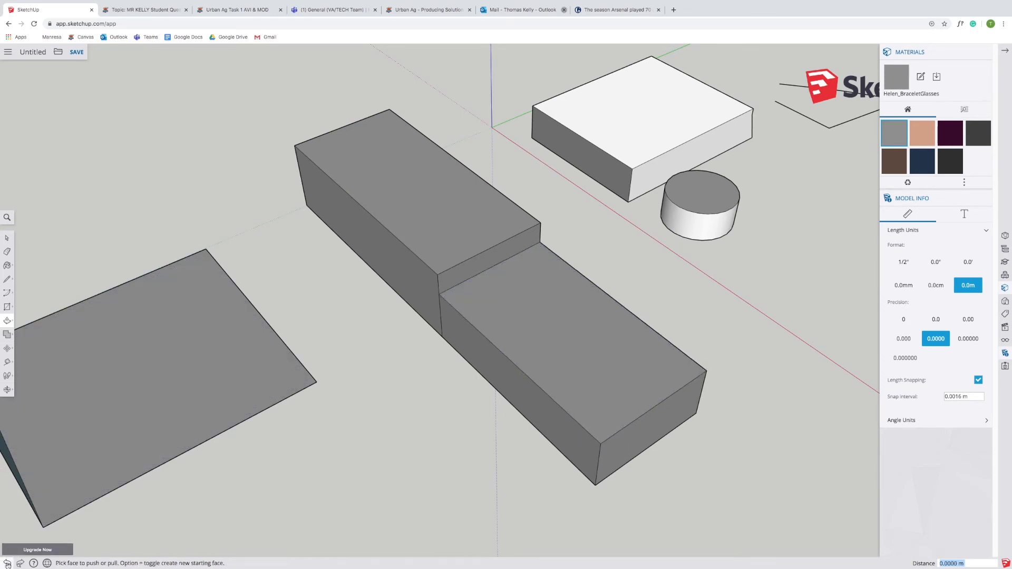
pyautogui.click(7, 563)
pyautogui.click(7, 562)
pyautogui.click(7, 563)
pyautogui.click(6, 563)
pyautogui.click(7, 563)
# - Draw a diagonal line across the long rectangle and push one half down about 0.1 m, undoing both changes
pyautogui.click(7, 279)
pyautogui.click(395, 168)
pyautogui.click(599, 482)
pyautogui.click(7, 320)
pyautogui.moveTo(469, 313)
pyautogui.mouseDown()
pyautogui.moveTo(468, 290)
pyautogui.moveTo(466, 321)
pyautogui.mouseUp()
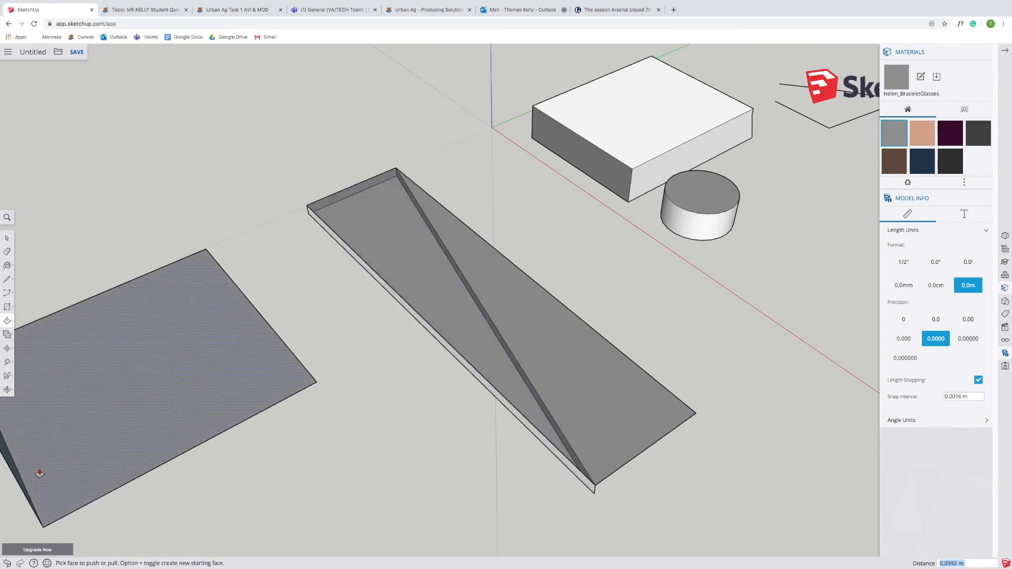
pyautogui.click(7, 562)
pyautogui.click(7, 563)
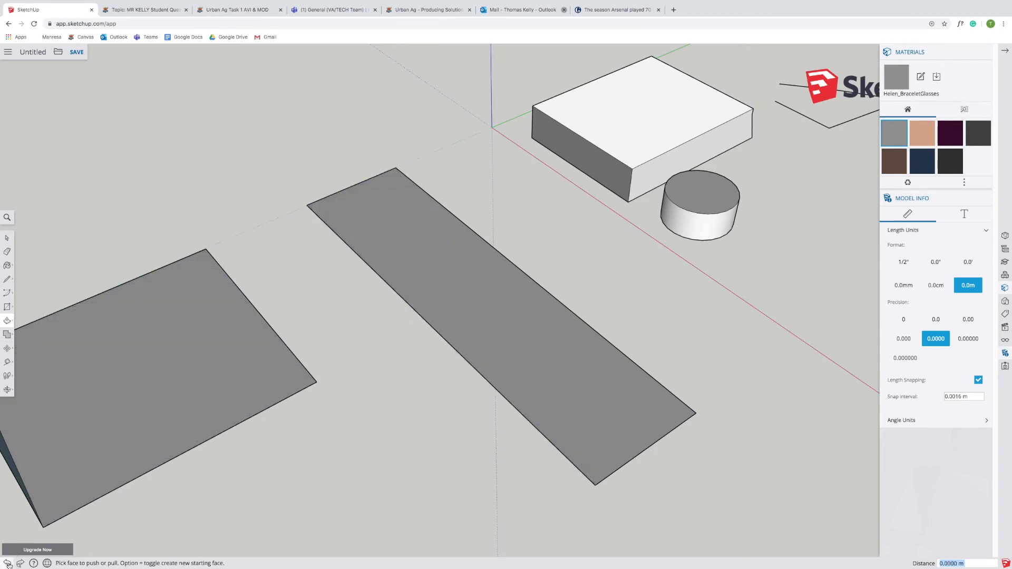
# - Pull the whole long rectangle up about 0.45 m and draw a two-point arc of about 0.76 m radius across its top face's front corner
pyautogui.moveTo(500, 383); pyautogui.dragTo(494, 346)
pyautogui.click(7, 292)
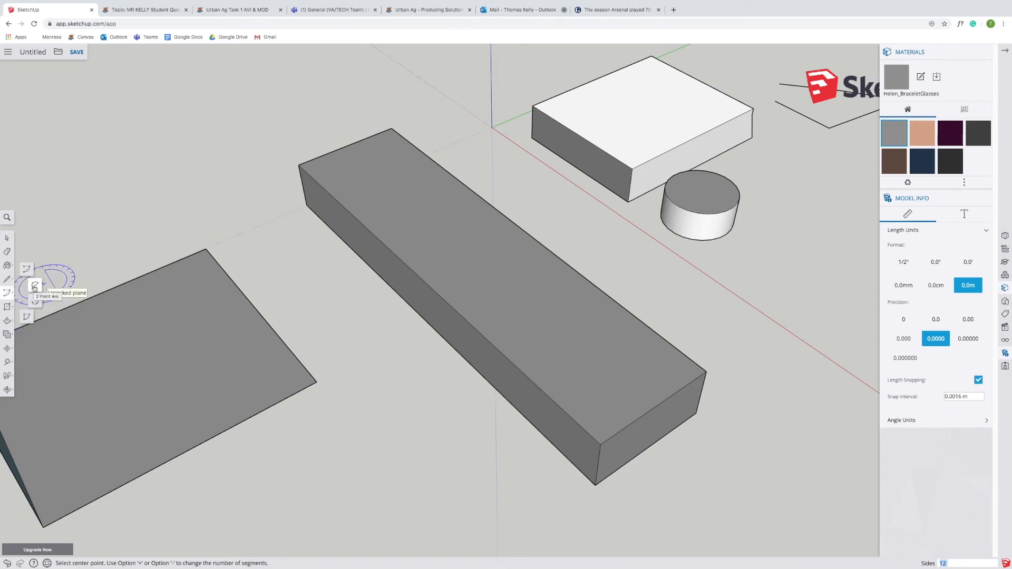
pyautogui.click(34, 287)
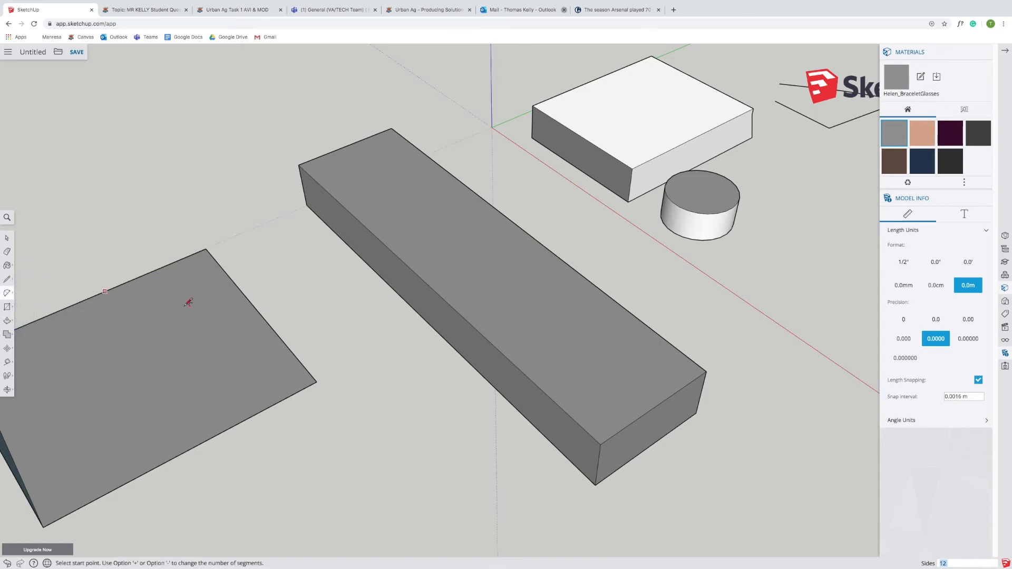
pyautogui.click(524, 374)
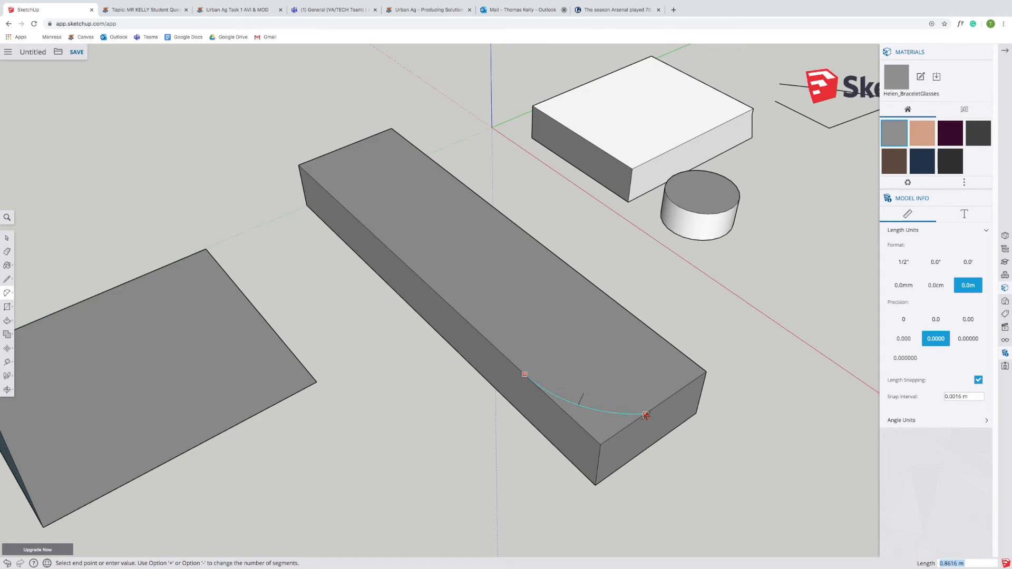
pyautogui.click(683, 387)
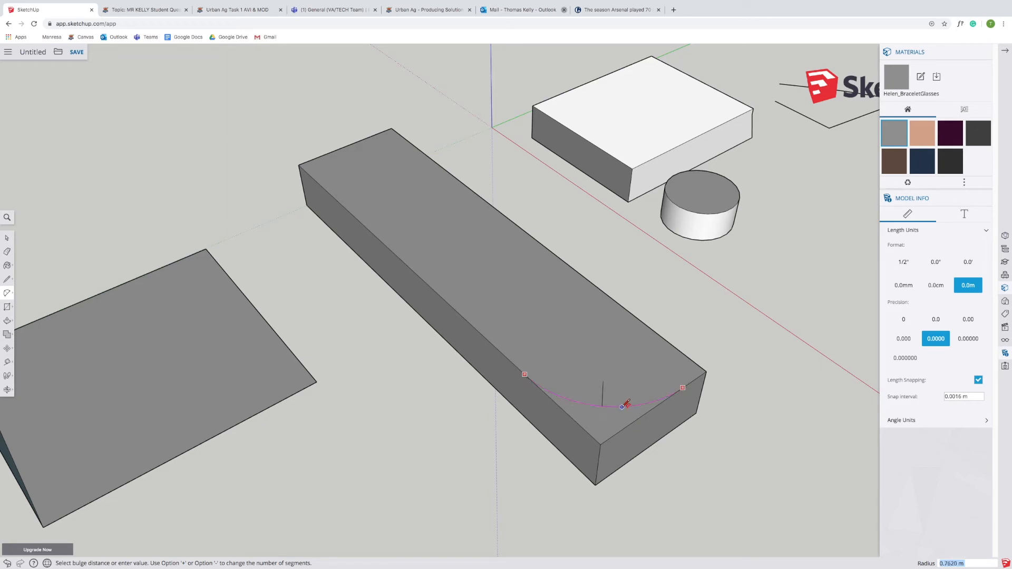
pyautogui.click(625, 406)
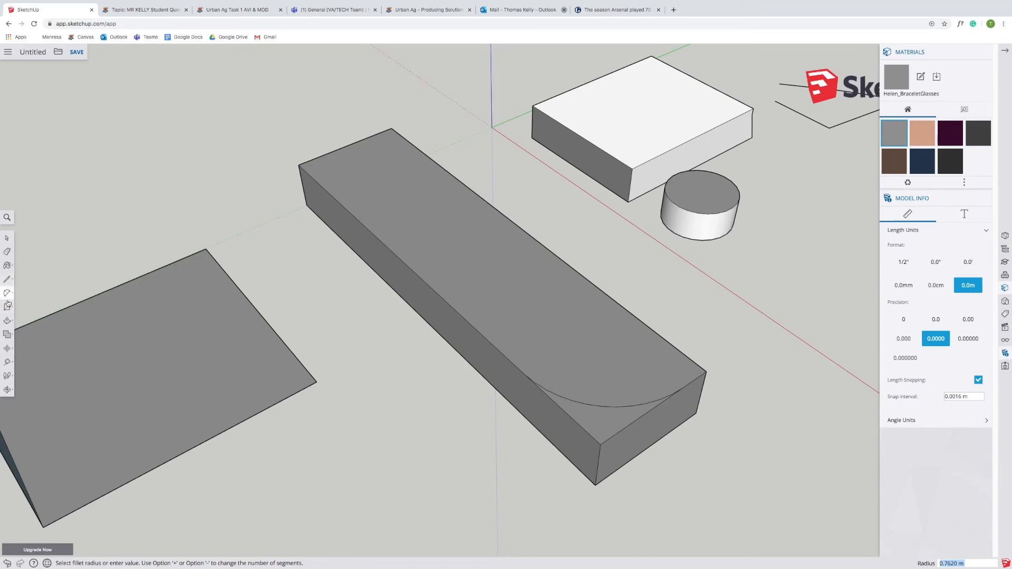
# - Push the corner area outside the arc down through the block's full height of about 0.45 m to round the corner
pyautogui.click(6, 320)
pyautogui.click(28, 307)
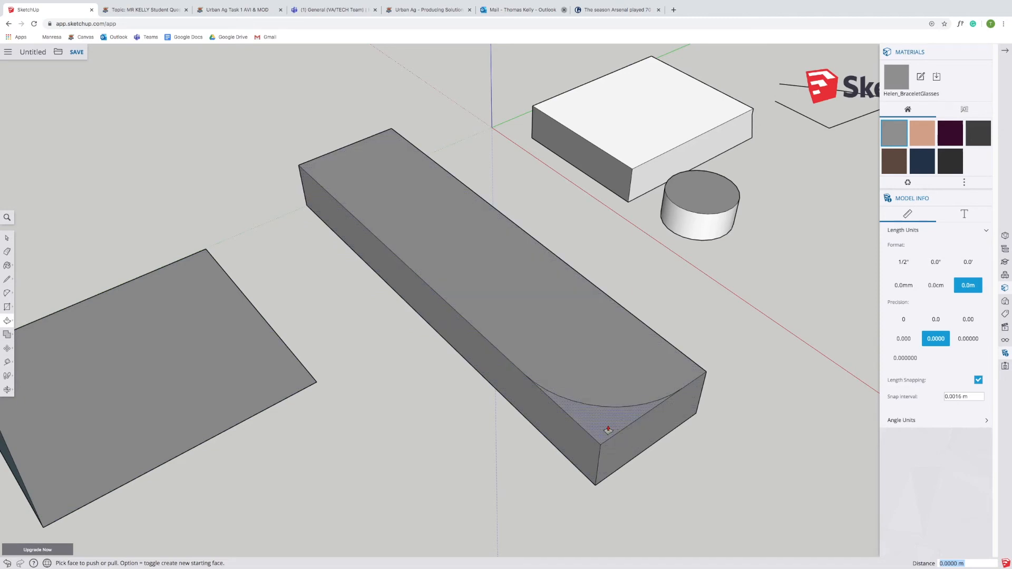
pyautogui.moveTo(608, 429); pyautogui.dragTo(602, 489)
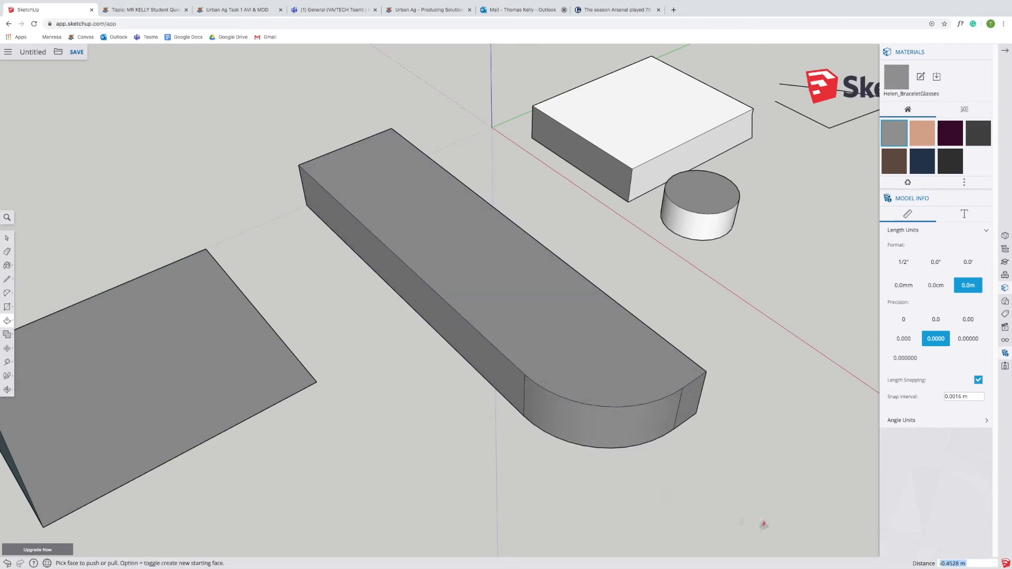
# - Draw a two-point arc on the block's long side face, from the bottom corner of its square end to the top edge
pyautogui.click(7, 391)
pyautogui.moveTo(722, 443); pyautogui.dragTo(459, 304)
pyautogui.click(6, 293)
pyautogui.click(274, 340)
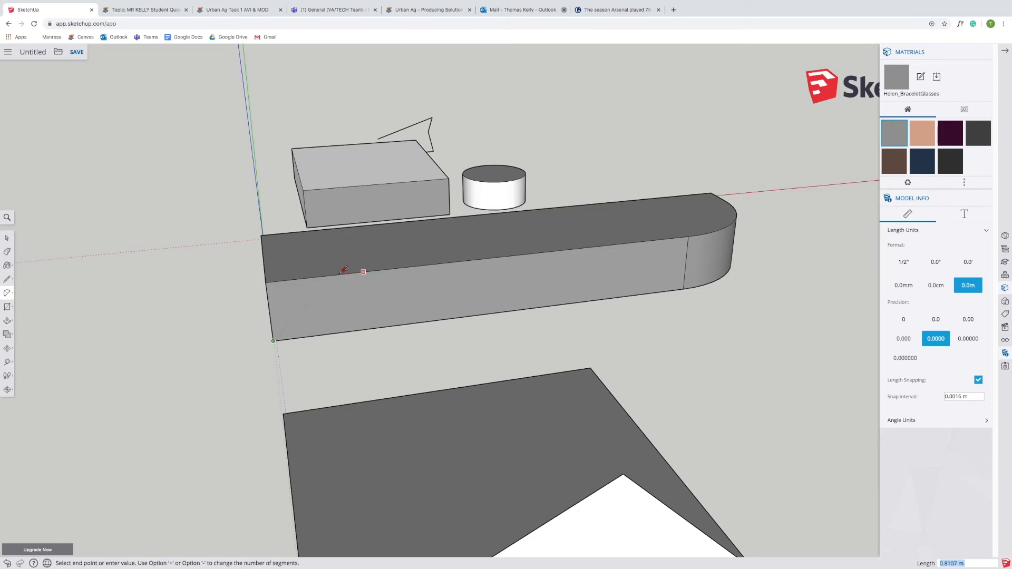
pyautogui.click(340, 274)
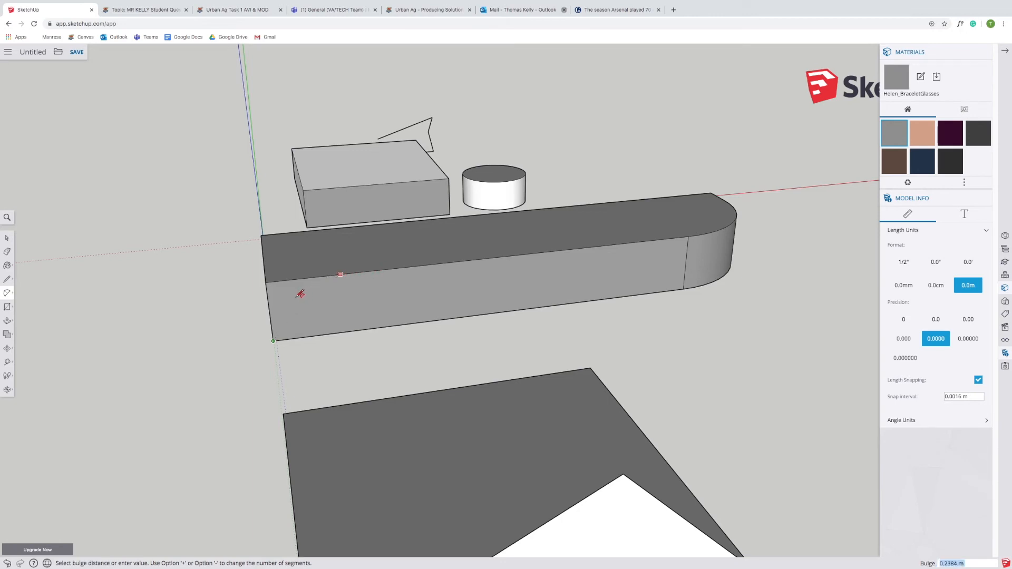
pyautogui.click(298, 290)
# - Push the area above the side arc 1 m through the block's width to round off its end
pyautogui.click(7, 320)
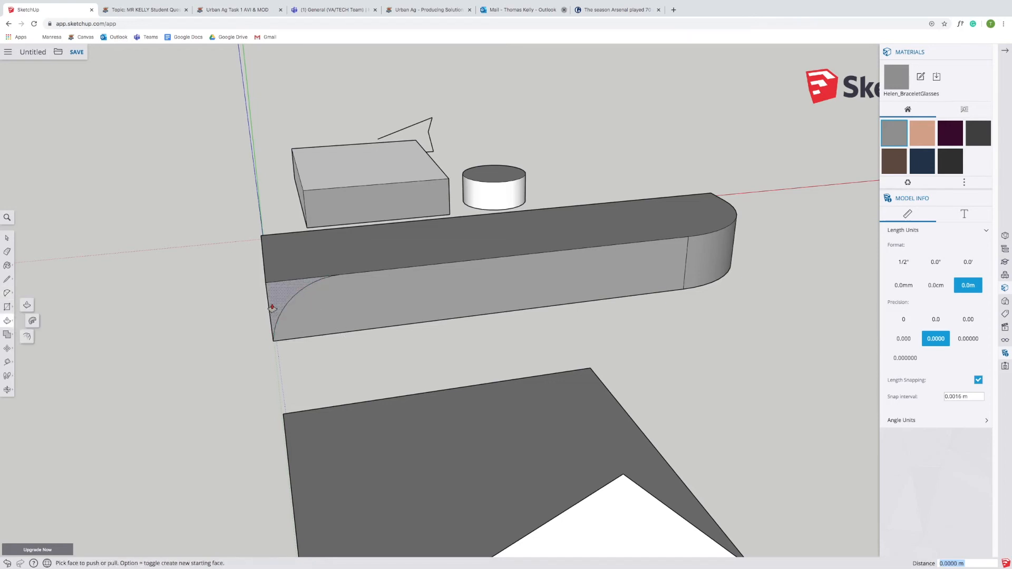
pyautogui.click(275, 296)
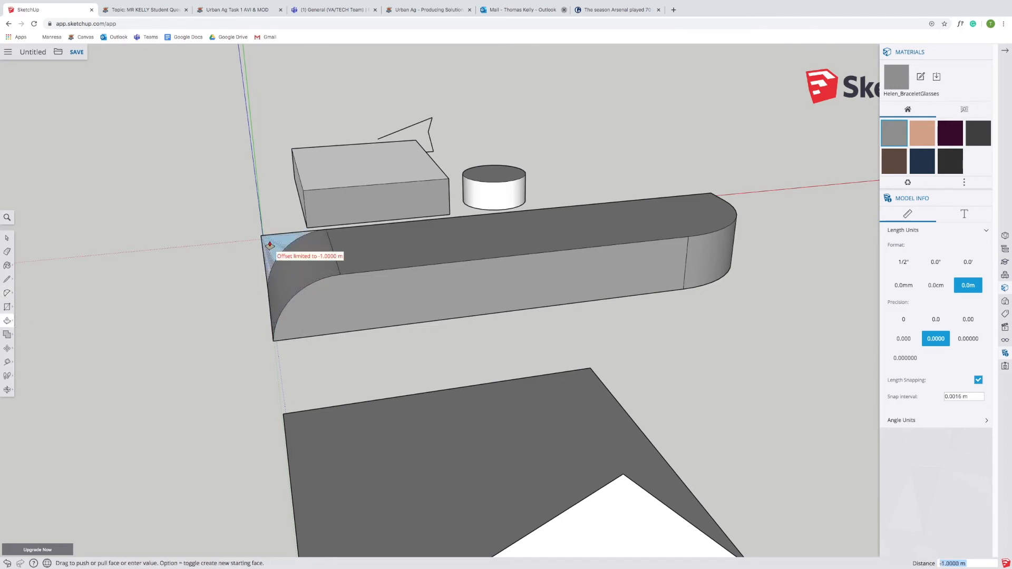
pyautogui.click(271, 249)
pyautogui.moveTo(288, 355); pyautogui.dragTo(162, 340, button='middle')
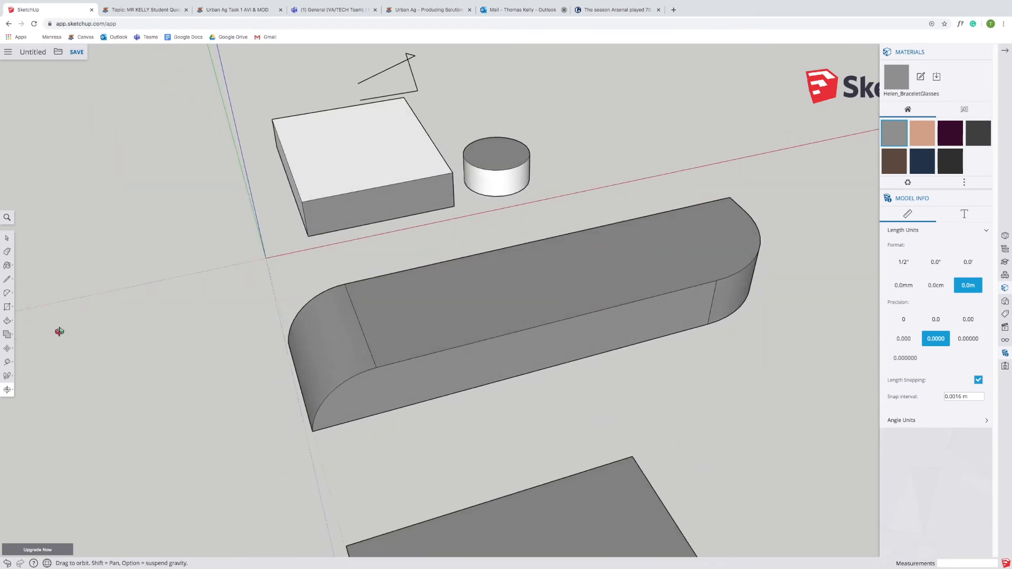
# - Try a centre-point arc of about 208° starting on the large square face and crossing its corner, and undo it
pyautogui.click(7, 389)
pyautogui.click(32, 375)
pyautogui.moveTo(663, 452); pyautogui.dragTo(597, 226)
pyautogui.click(7, 292)
pyautogui.click(33, 287)
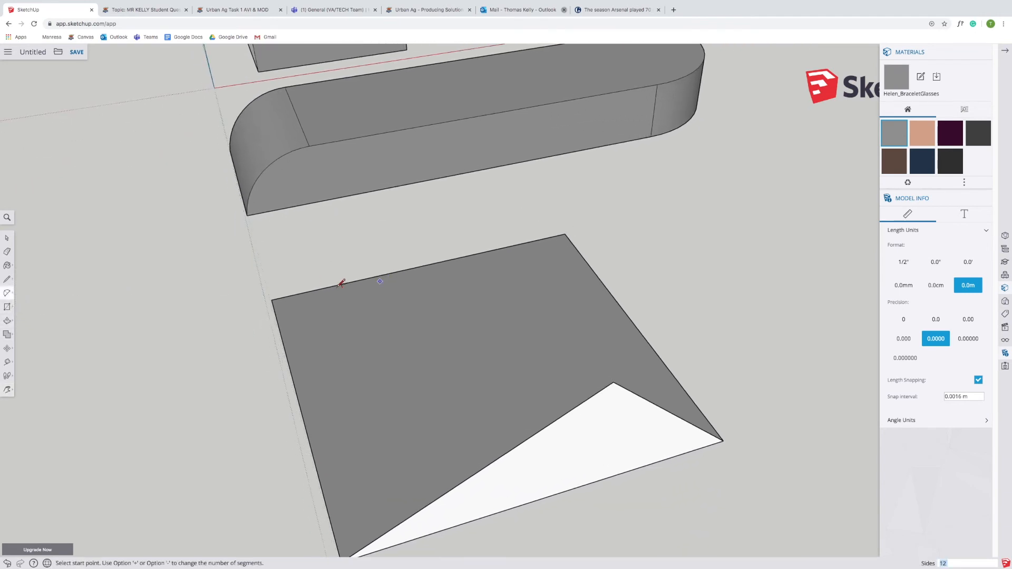
pyautogui.click(5, 294)
pyautogui.click(25, 271)
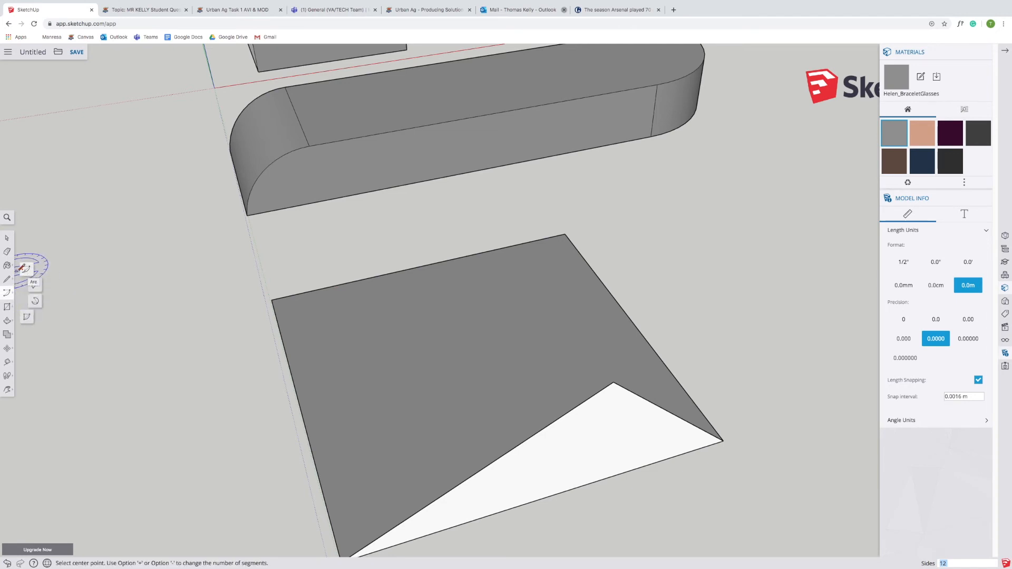
pyautogui.click(330, 356)
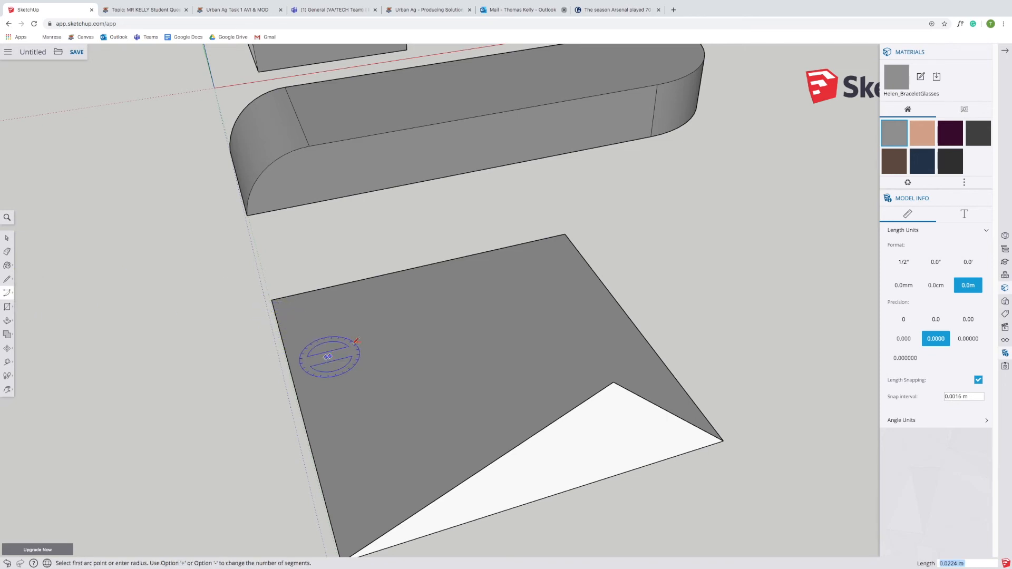
pyautogui.click(448, 327)
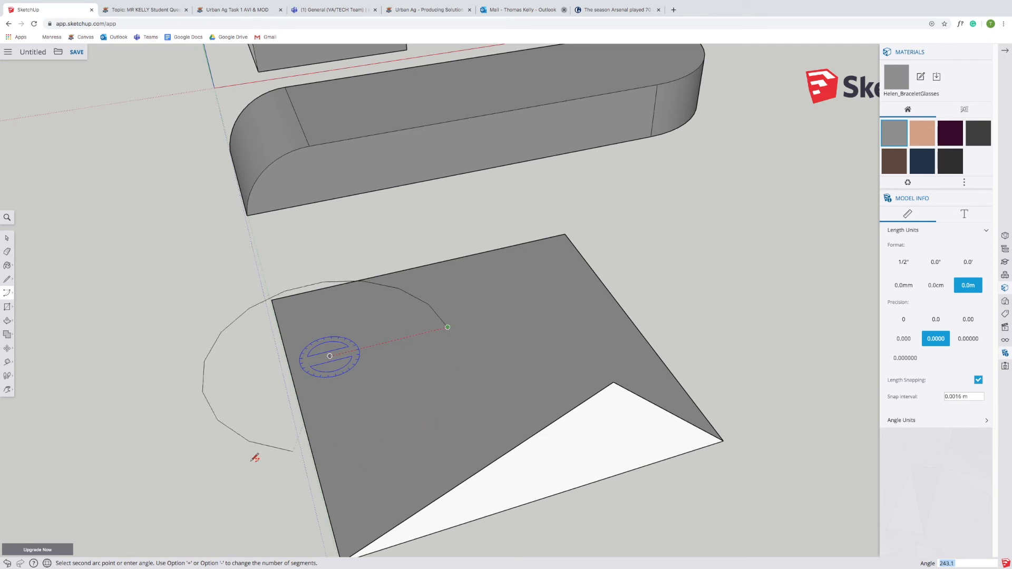
pyautogui.click(214, 432)
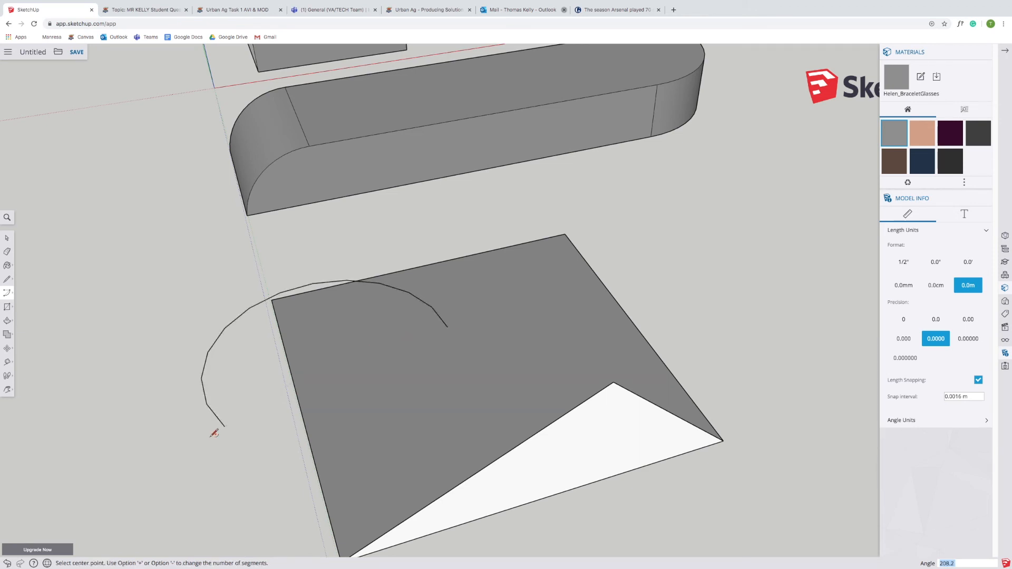
pyautogui.click(7, 563)
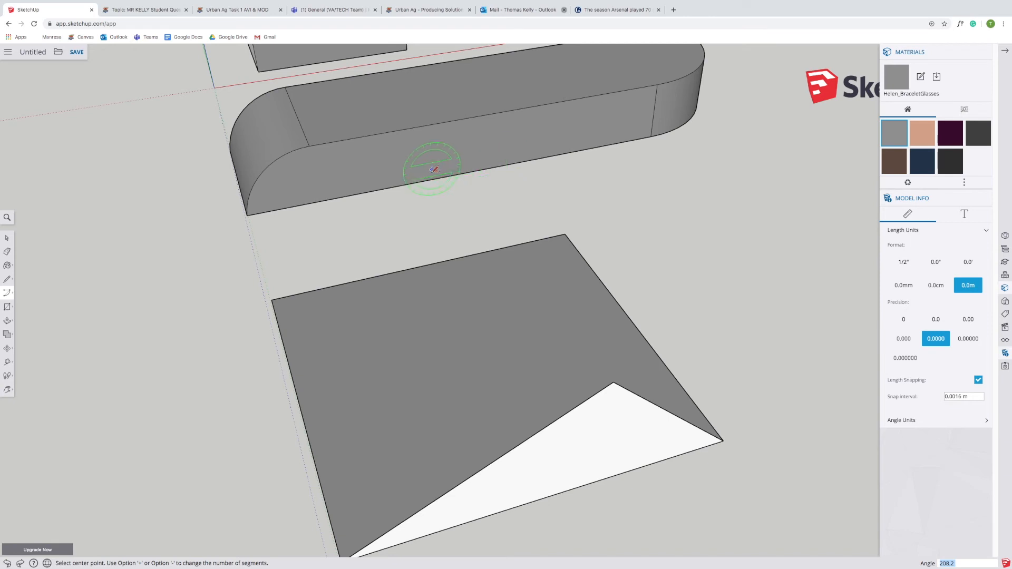
# - Draw a 180° centre-point arc on the bottom edge of the long block's side face and pull the half-disc out about 0.37 m
pyautogui.click(494, 166)
pyautogui.click(537, 158)
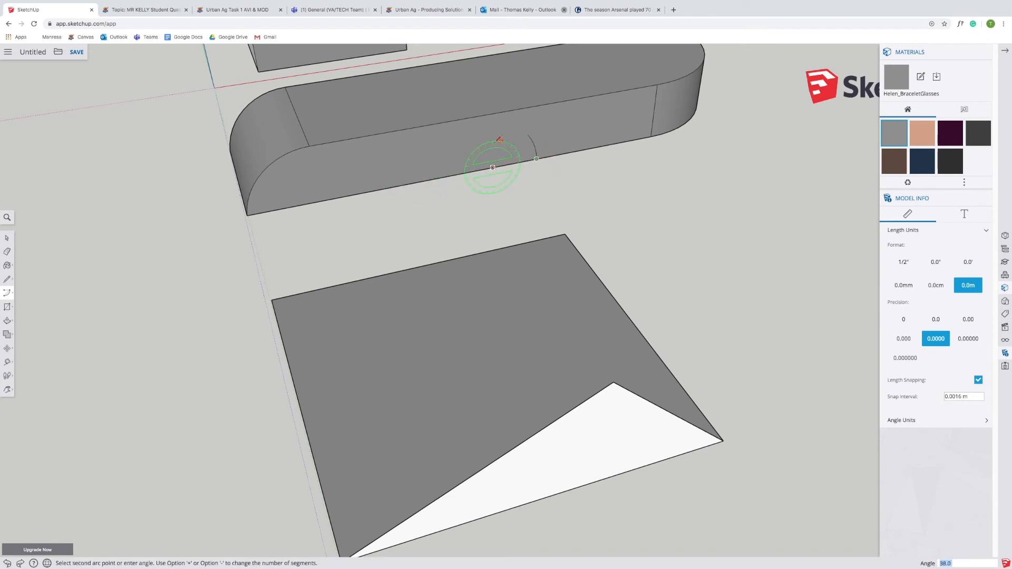
pyautogui.click(448, 175)
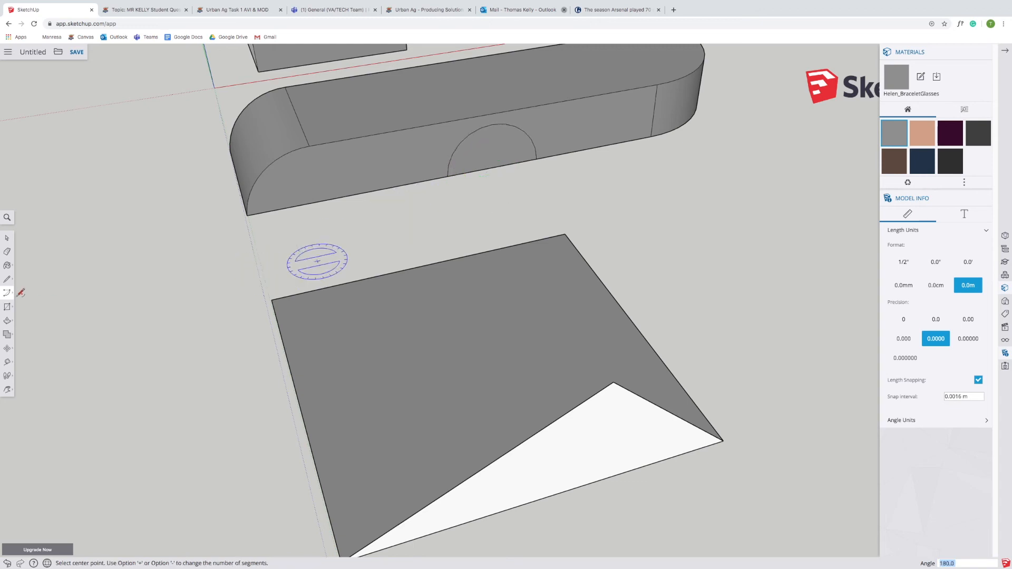
pyautogui.click(8, 320)
pyautogui.moveTo(463, 158)
pyautogui.mouseDown()
pyautogui.moveTo(492, 207)
pyautogui.moveTo(451, 119)
pyautogui.moveTo(491, 197)
pyautogui.moveTo(476, 157)
pyautogui.mouseUp()
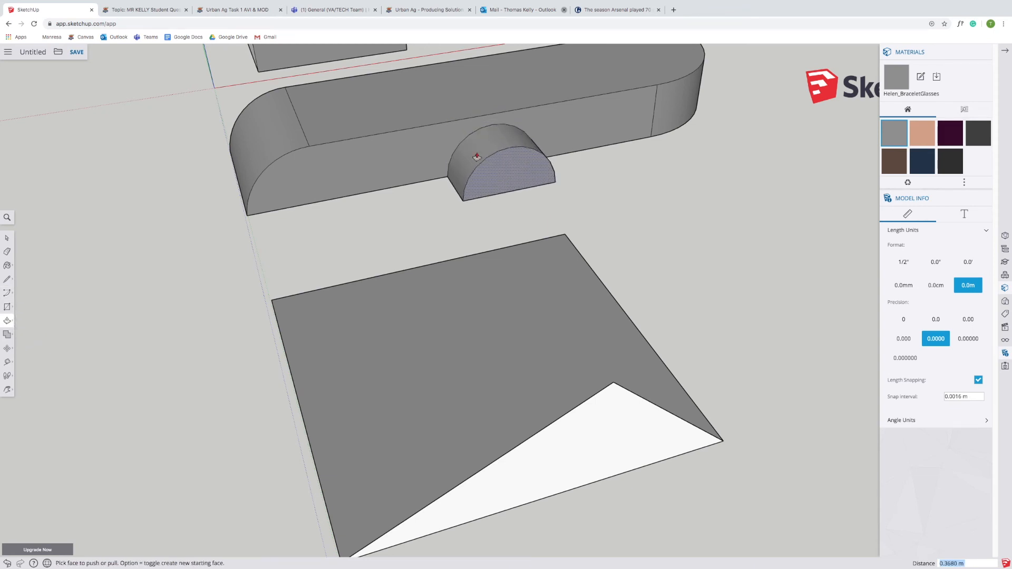
# - Try a 270° three-point arc in the middle of the large square face, and undo it
pyautogui.click(8, 293)
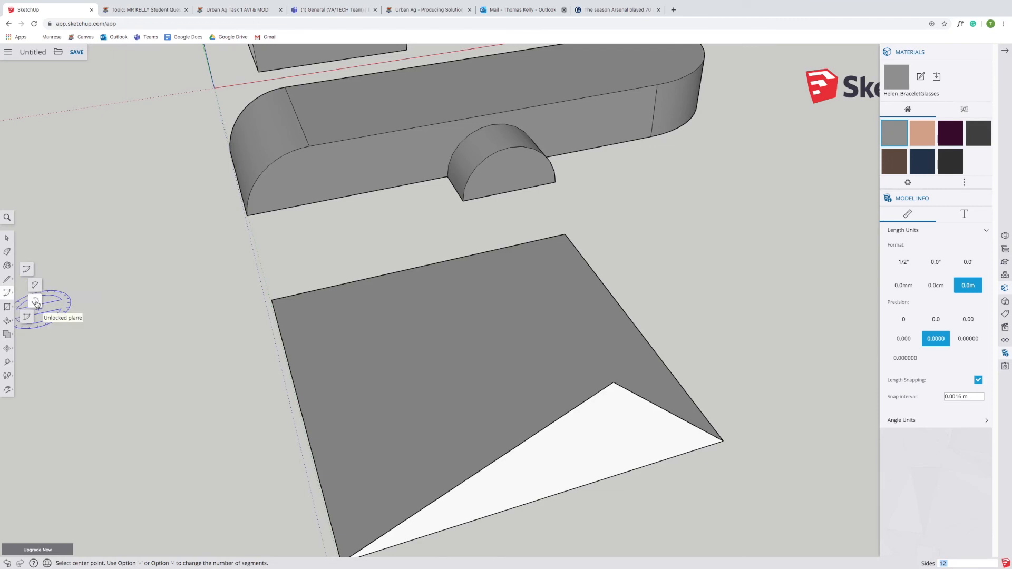
pyautogui.click(35, 302)
pyautogui.click(396, 363)
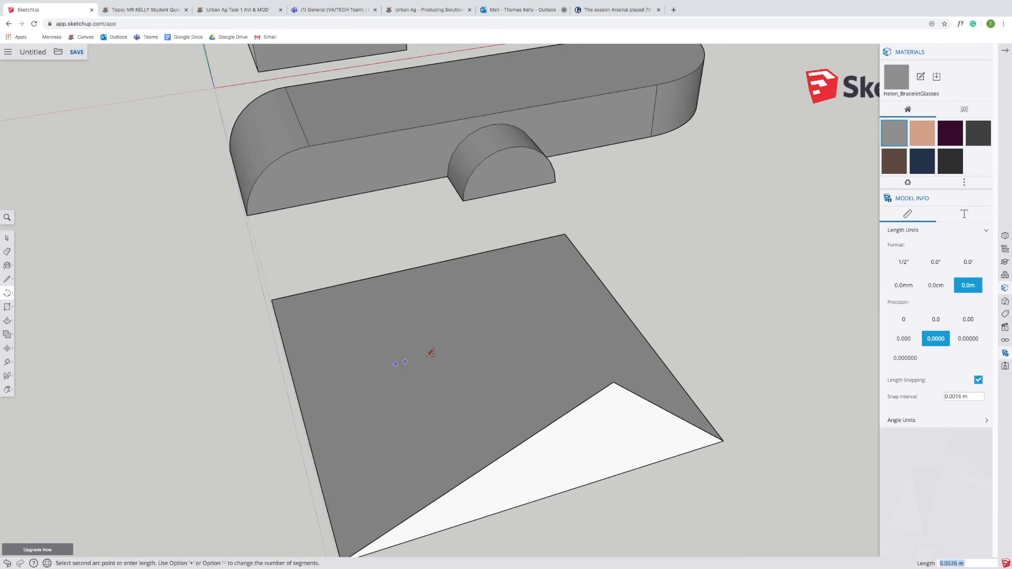
pyautogui.click(497, 338)
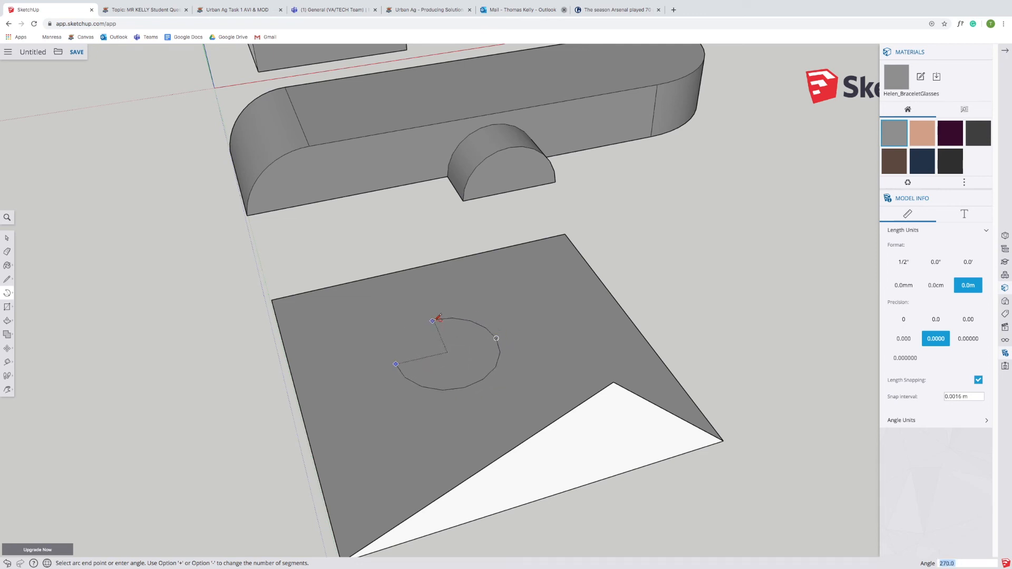
pyautogui.click(435, 320)
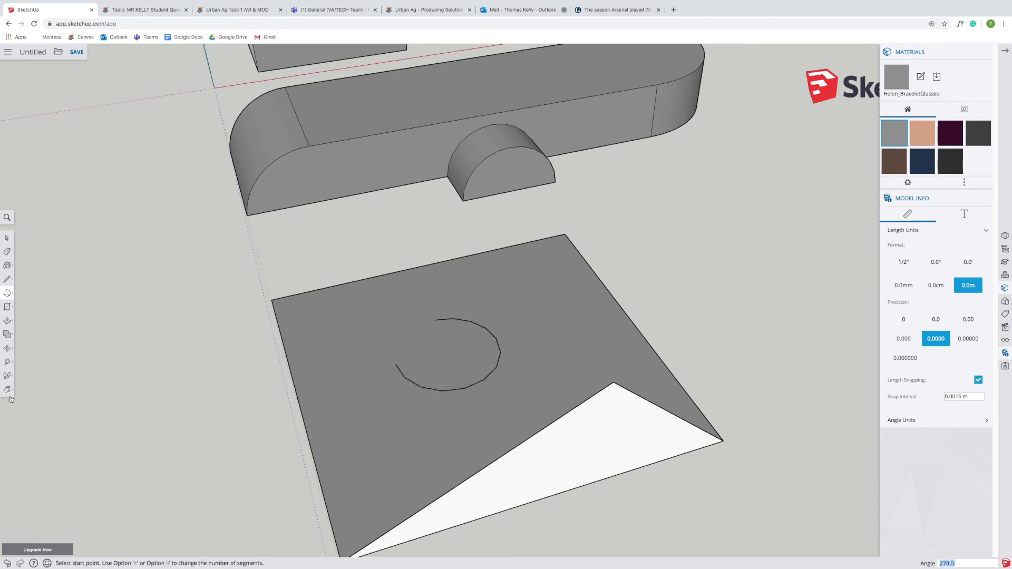
pyautogui.click(8, 562)
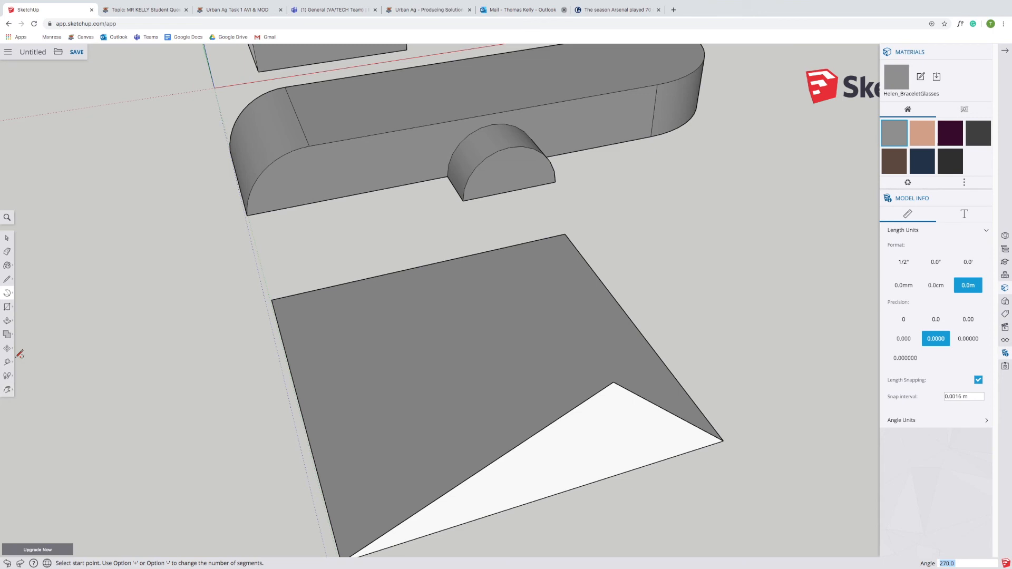
# - Draw a pie sector of about 127° on the large square face
pyautogui.click(9, 295)
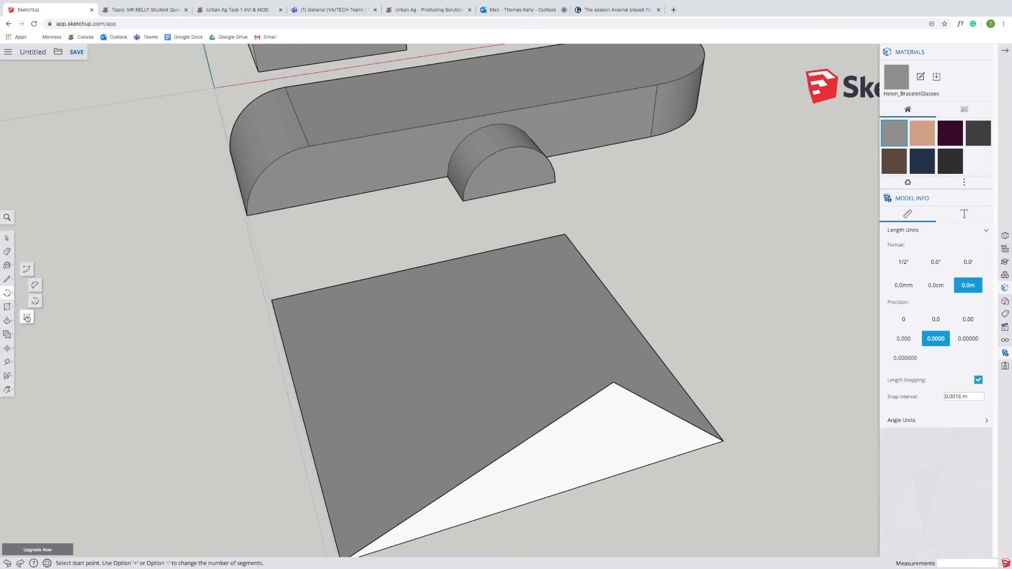
pyautogui.click(27, 317)
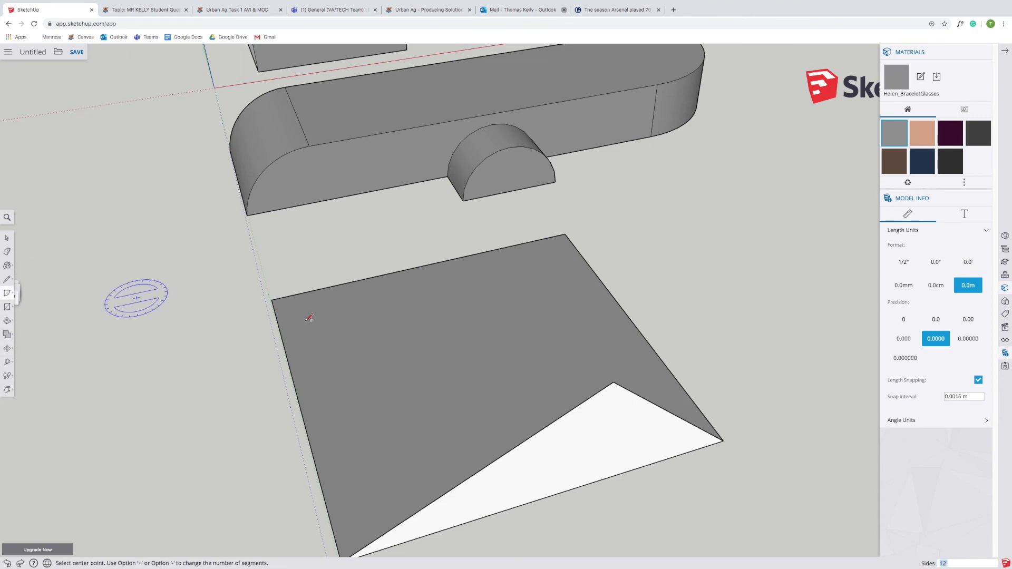
pyautogui.click(406, 333)
pyautogui.click(463, 320)
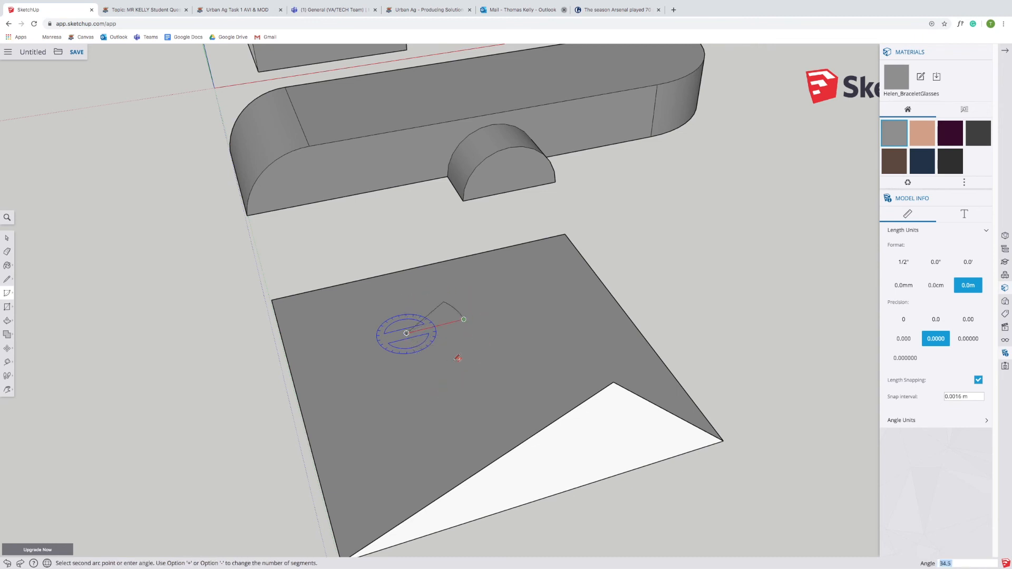
pyautogui.click(383, 375)
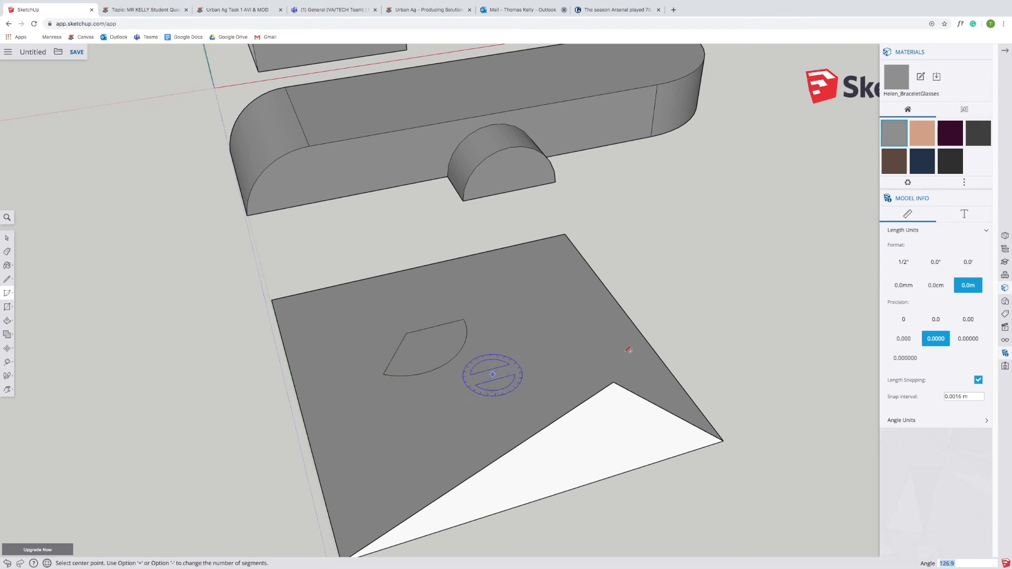
# - Try a 45° pie sector on the long block's side face, pulled out about 0.44 m, and undo both pie sectors
pyautogui.click(318, 201)
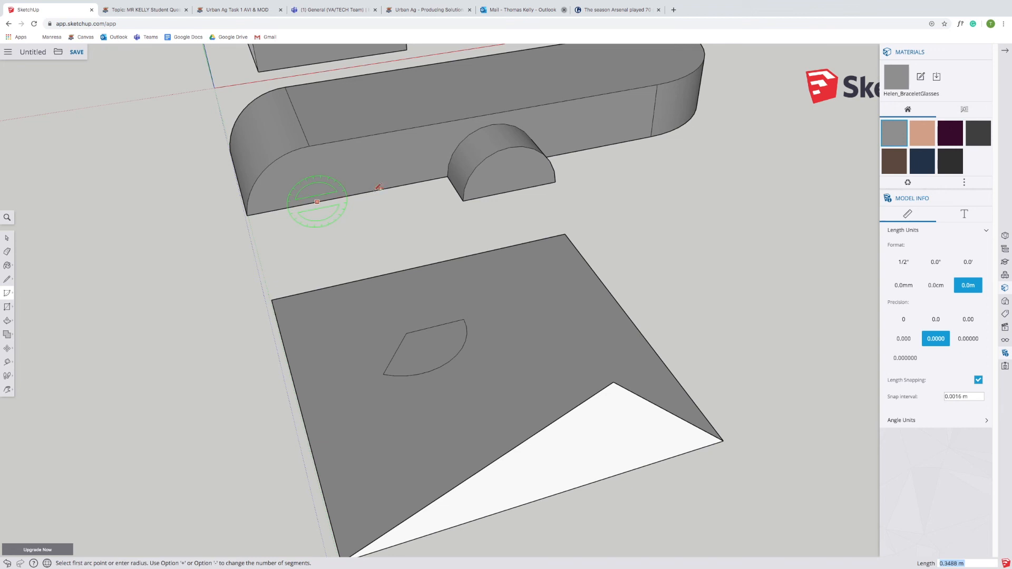
pyautogui.click(372, 191)
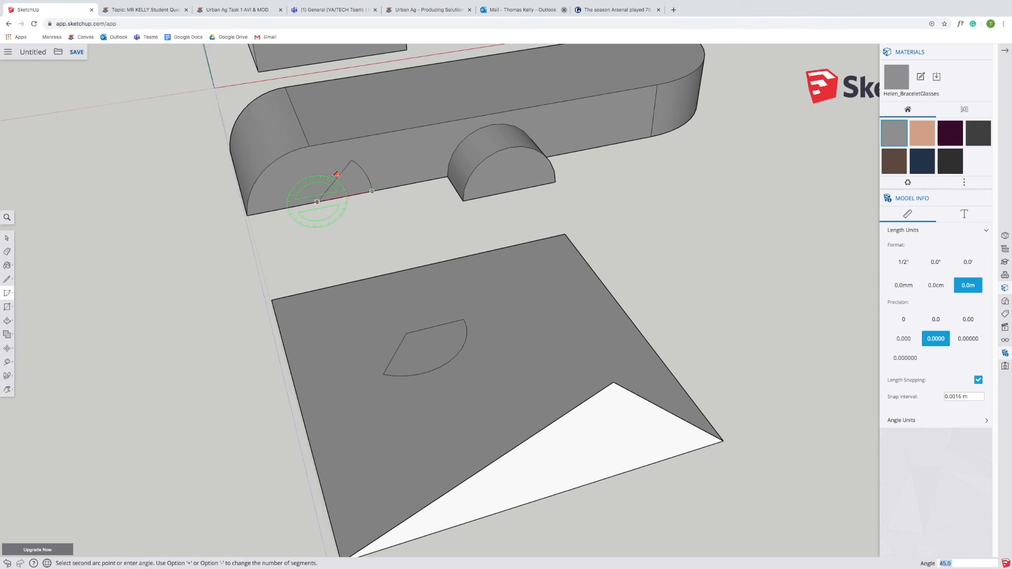
pyautogui.click(341, 174)
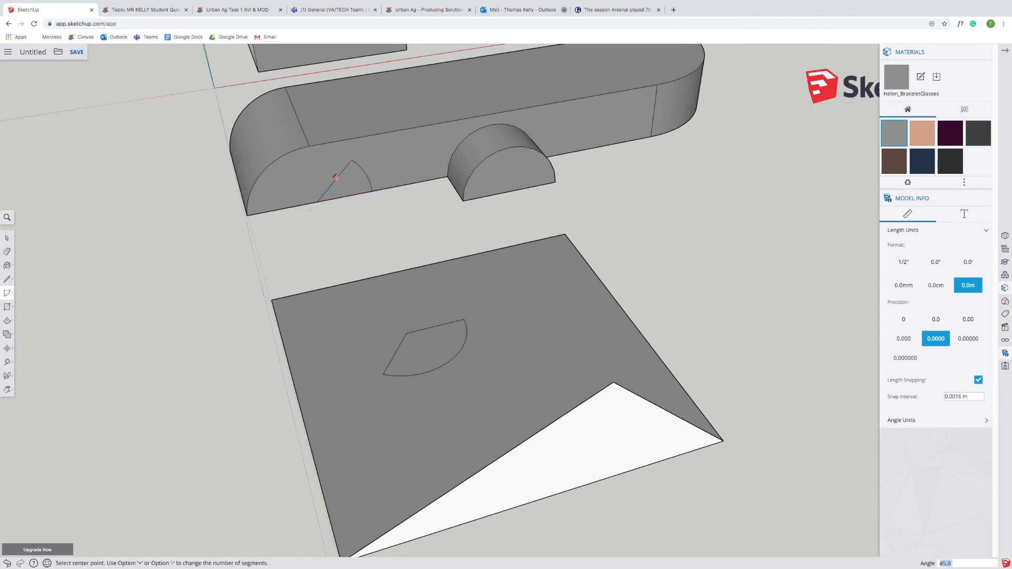
pyautogui.click(7, 320)
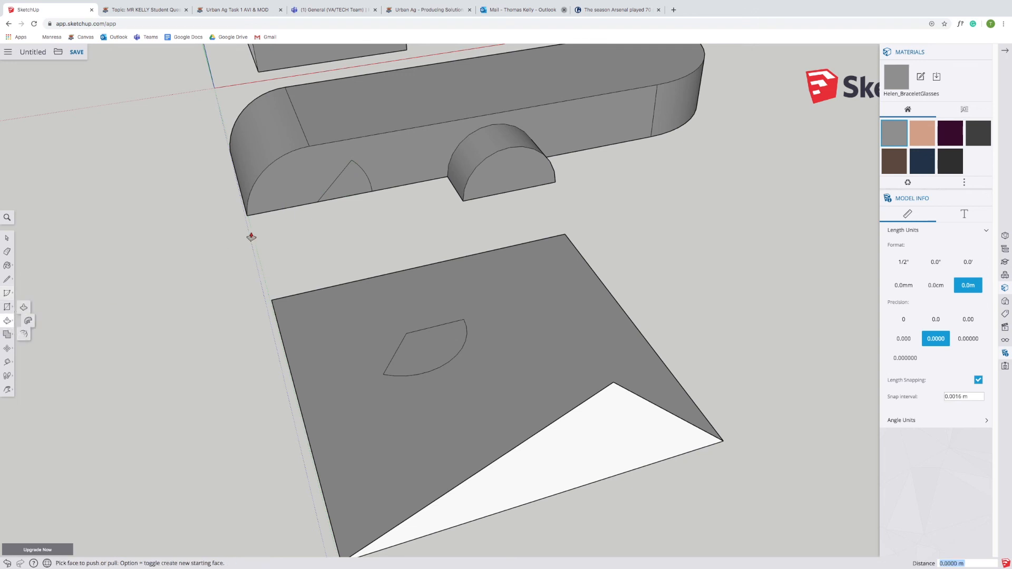
pyautogui.click(356, 206)
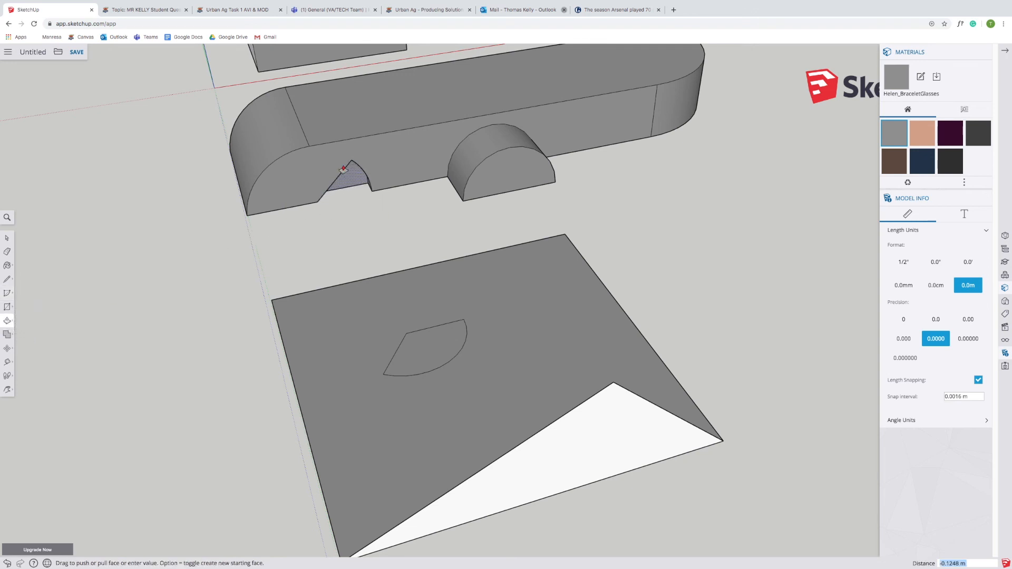
pyautogui.click(361, 232)
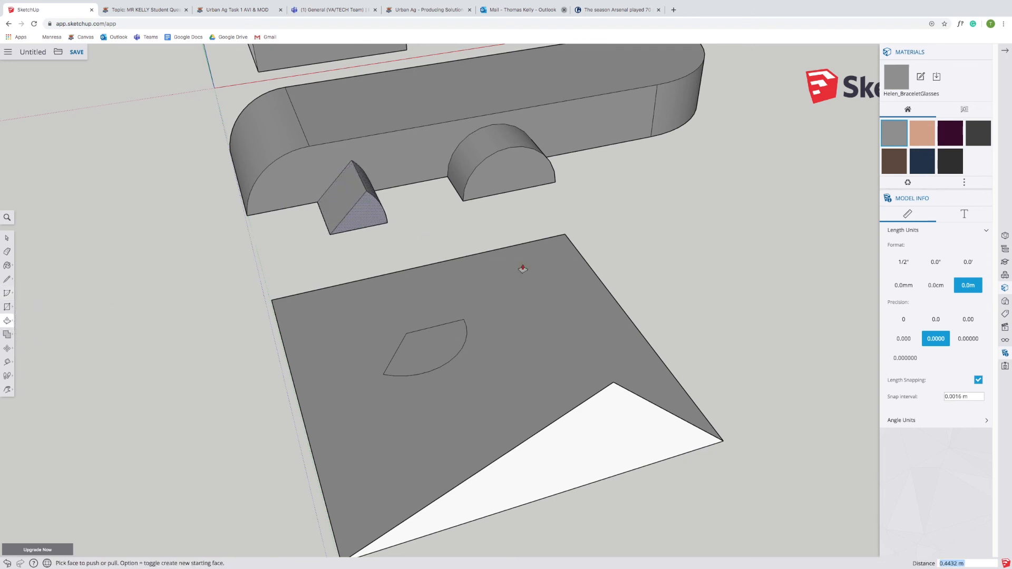
pyautogui.click(7, 563)
pyautogui.click(7, 563)
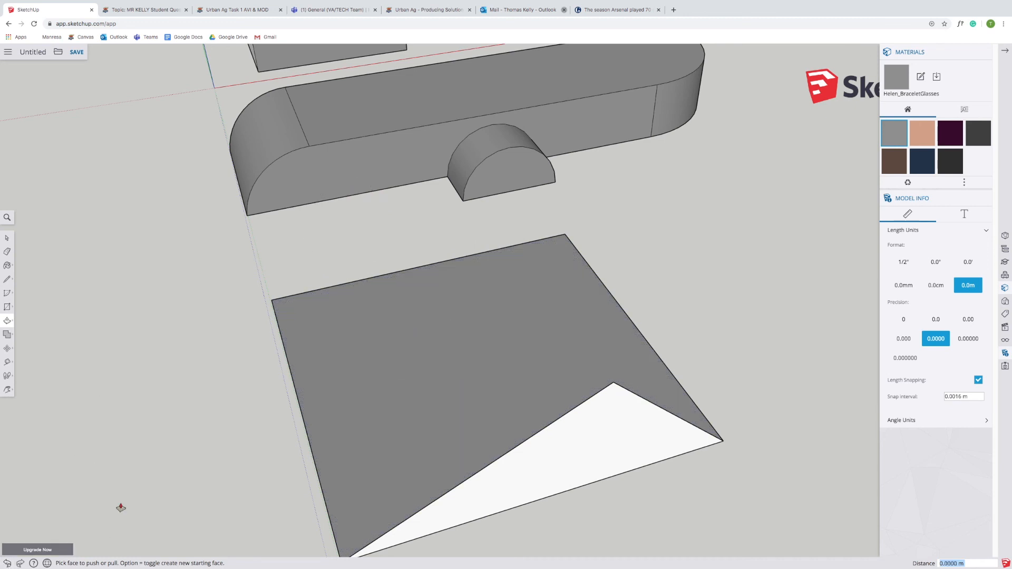
# - Try a circle of about 0.51 m radius on the ground beside the large square face, and undo it
pyautogui.click(7, 306)
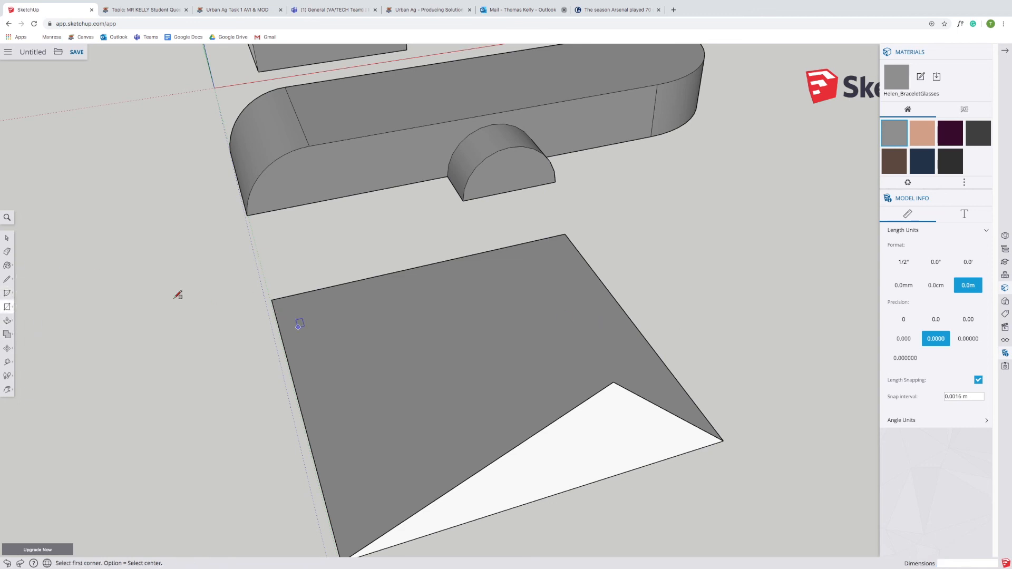
pyautogui.moveTo(10, 310)
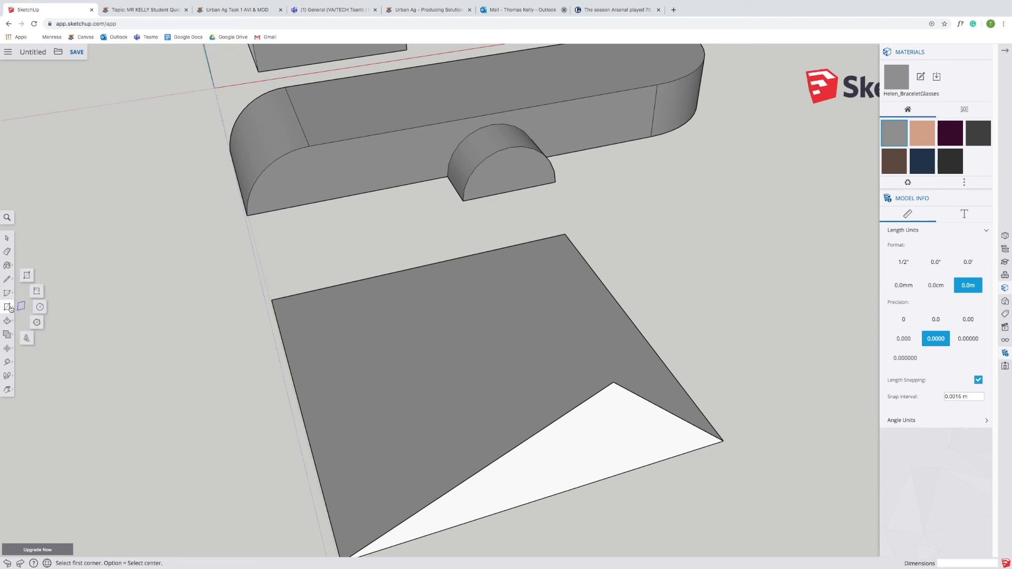
pyautogui.click(43, 306)
pyautogui.click(106, 360)
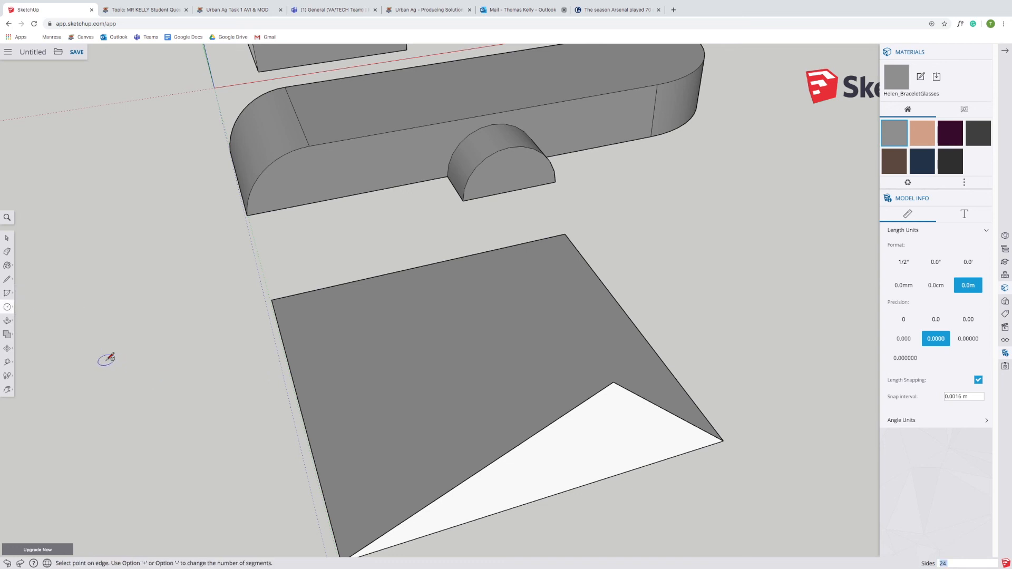
pyautogui.click(189, 373)
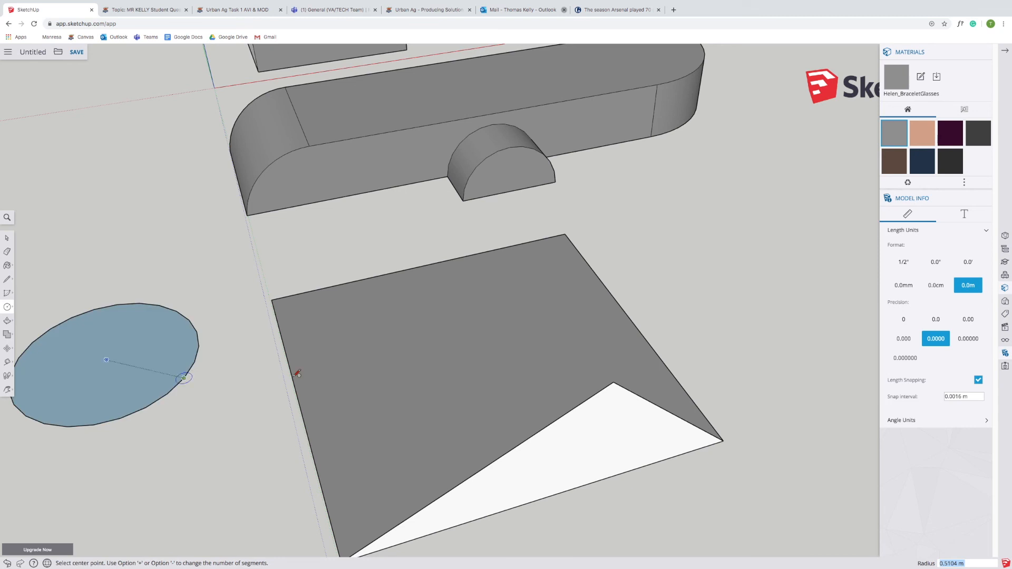
pyautogui.click(7, 563)
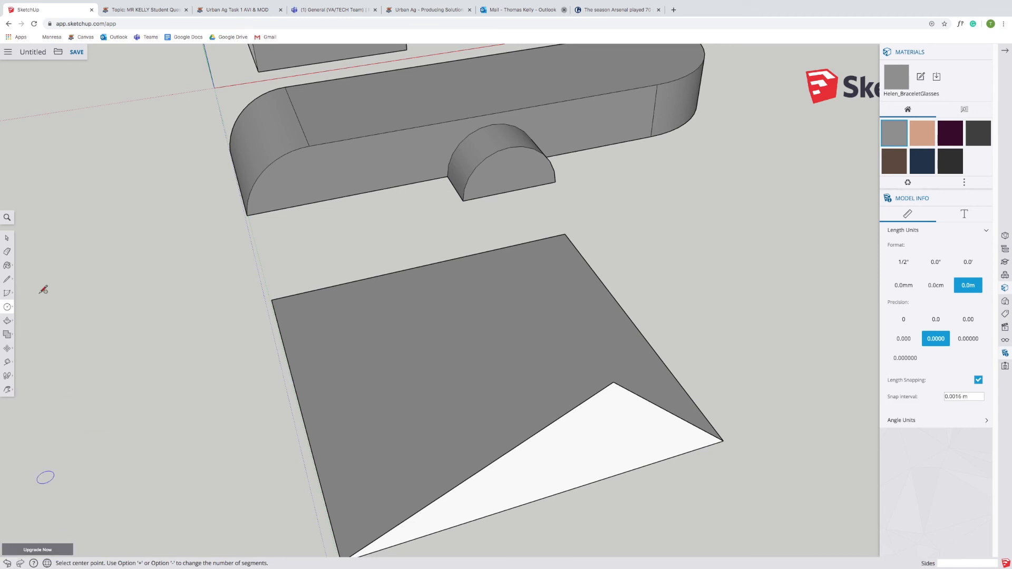
# - Draw a six-sided polygon on the ground beside the large square face
pyautogui.click(8, 309)
pyautogui.click(35, 323)
pyautogui.click(104, 357)
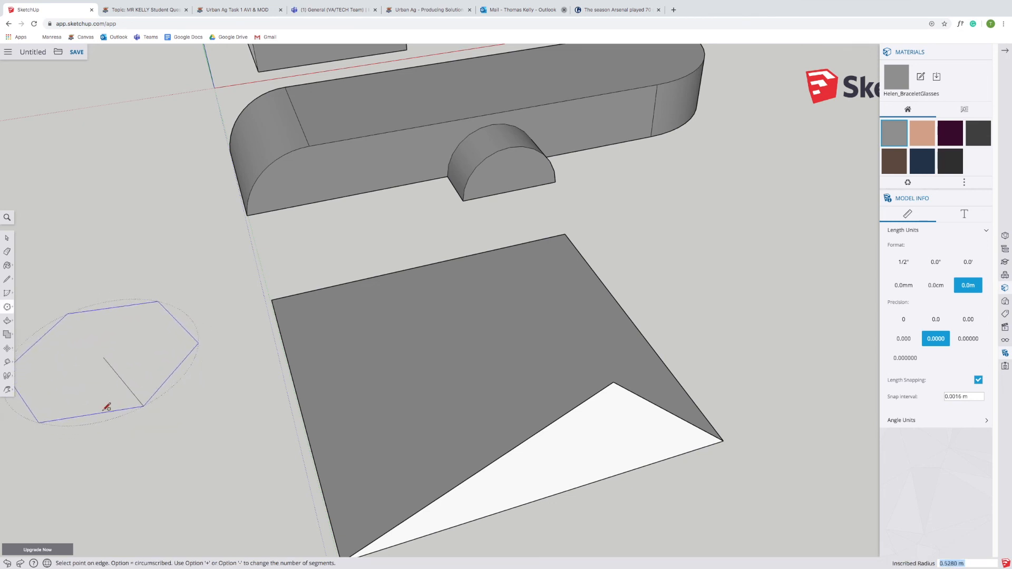
pyautogui.click(96, 414)
pyautogui.click(7, 307)
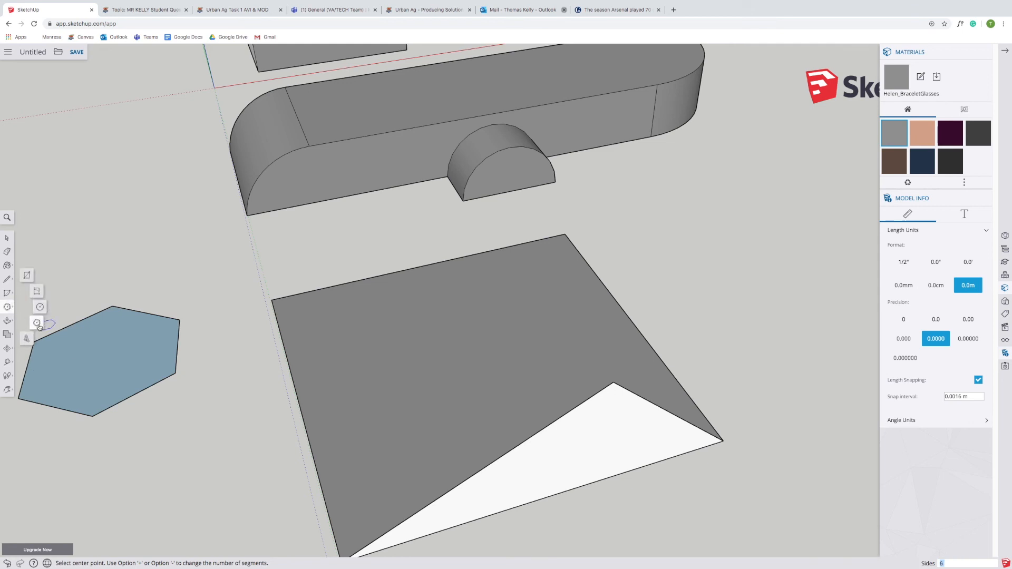
# - Try pulling the hexagon up about 0.22 m into a prism, and undo the pull
pyautogui.click(7, 320)
pyautogui.click(96, 379)
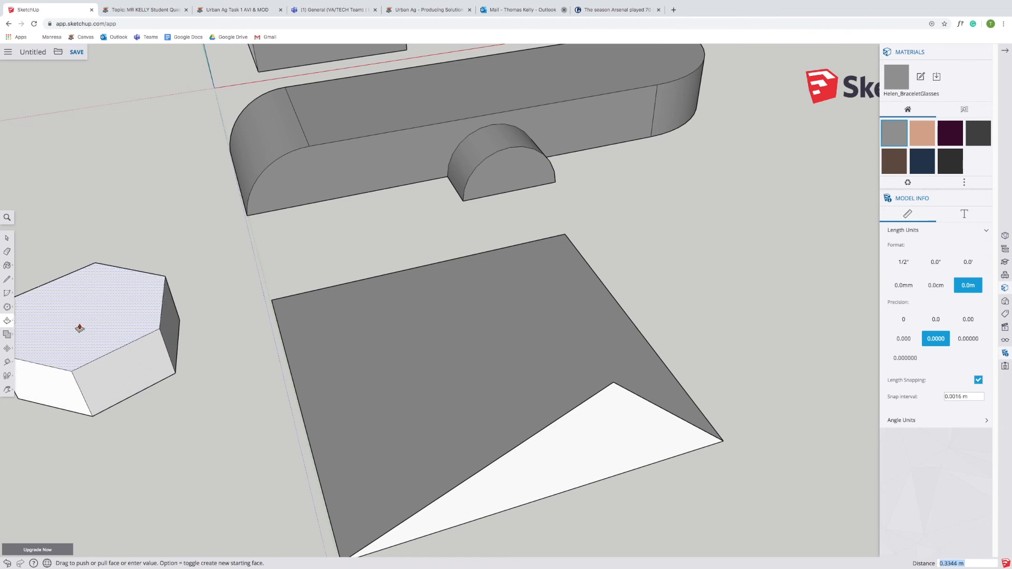
pyautogui.click(93, 345)
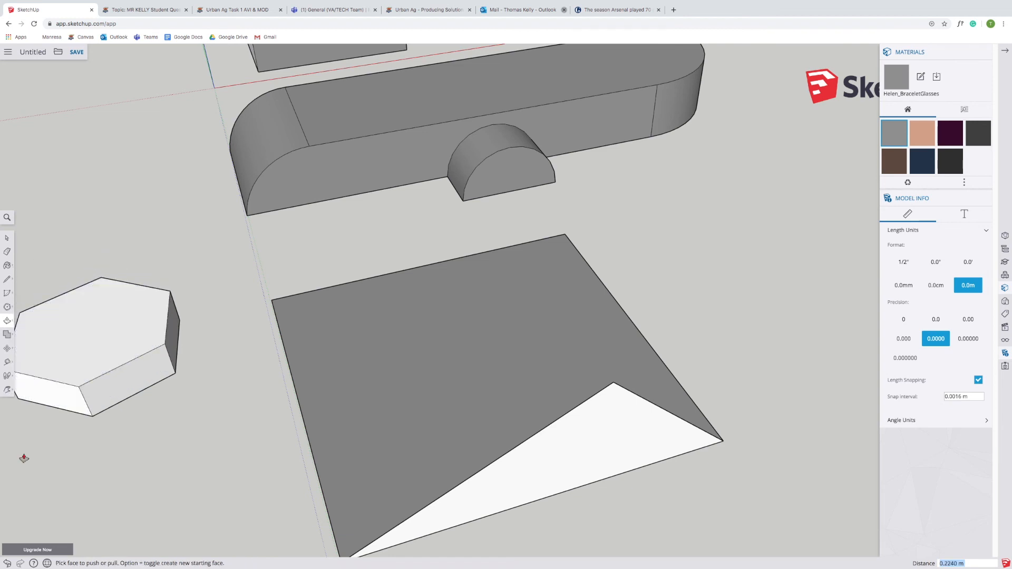
pyautogui.click(7, 564)
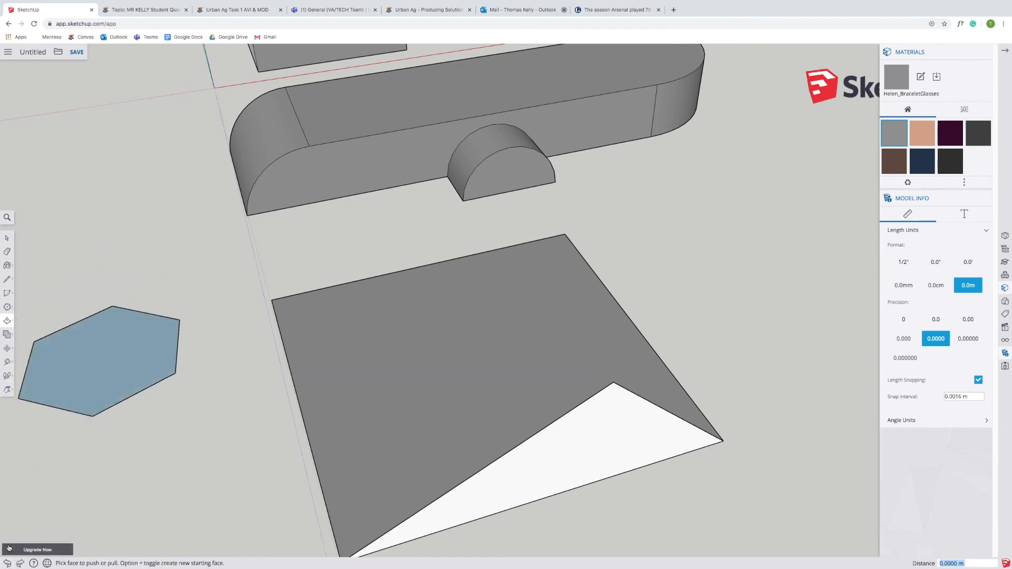
# - Undo the hexagon and place filled 3D text "Eco Pod", 0.3048 m high with 0.1524 m extrusion, on the large square face
pyautogui.click(8, 564)
pyautogui.click(7, 308)
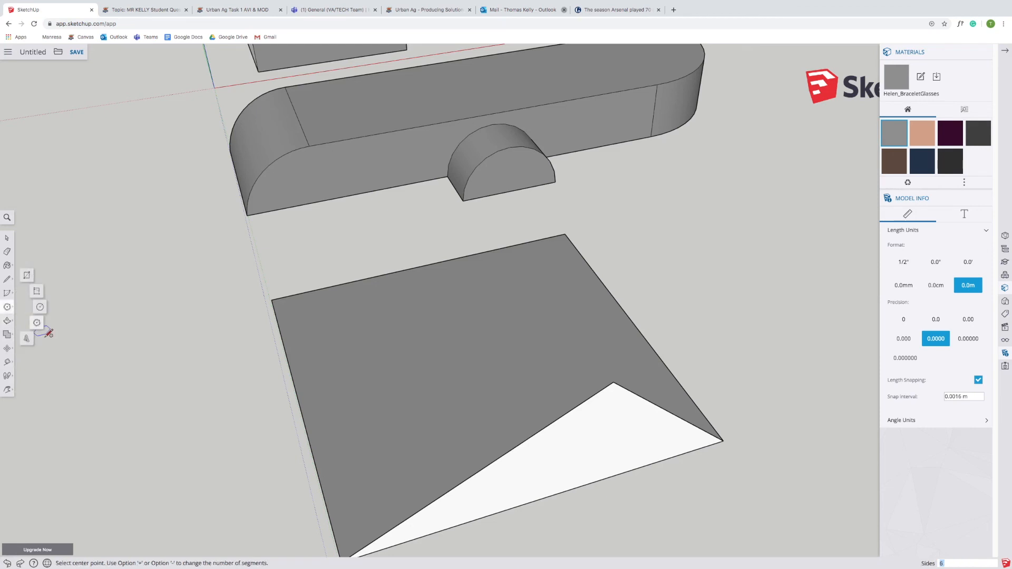
pyautogui.click(28, 341)
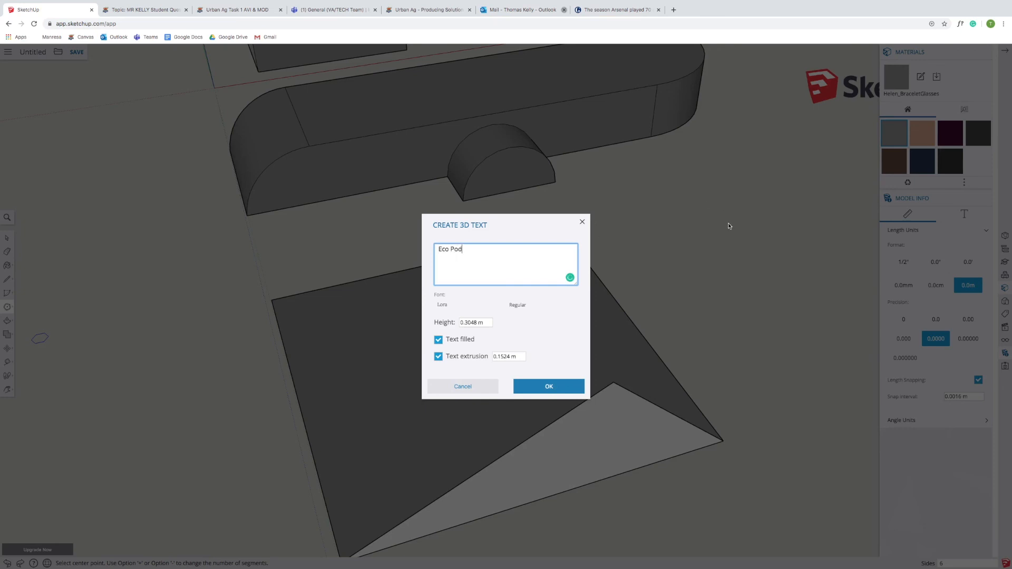
pyautogui.click(548, 386)
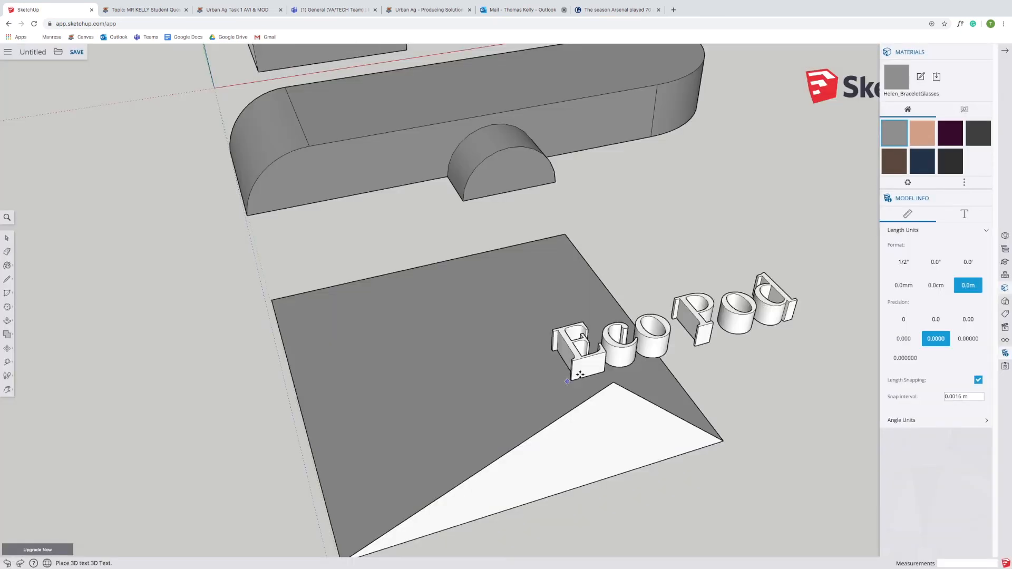
pyautogui.click(377, 372)
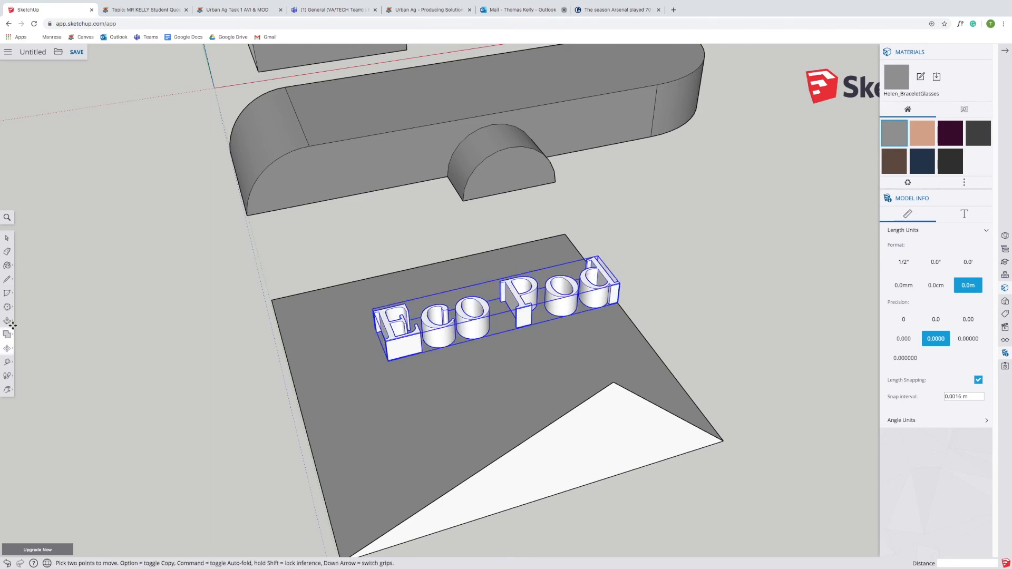
# - Try rotating the Eco Pod text 45° flat on the large square face
pyautogui.moveTo(7, 348)
pyautogui.click(32, 349)
pyautogui.click(379, 334)
pyautogui.click(391, 354)
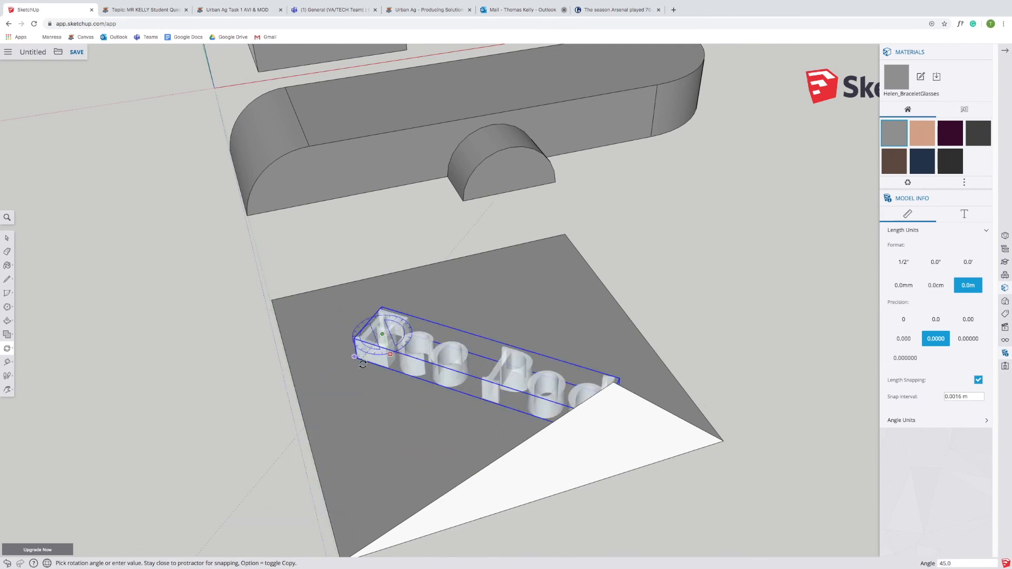
pyautogui.click(366, 361)
# - Try tilting the Eco Pod text upright by rotating it about 68.7° around its long direction
pyautogui.click(433, 340)
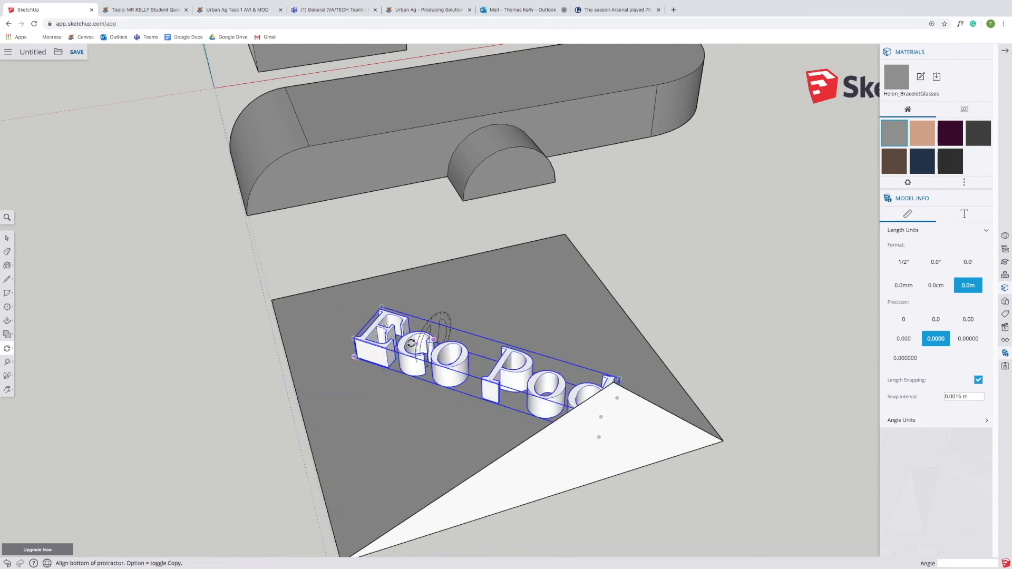
pyautogui.click(380, 320)
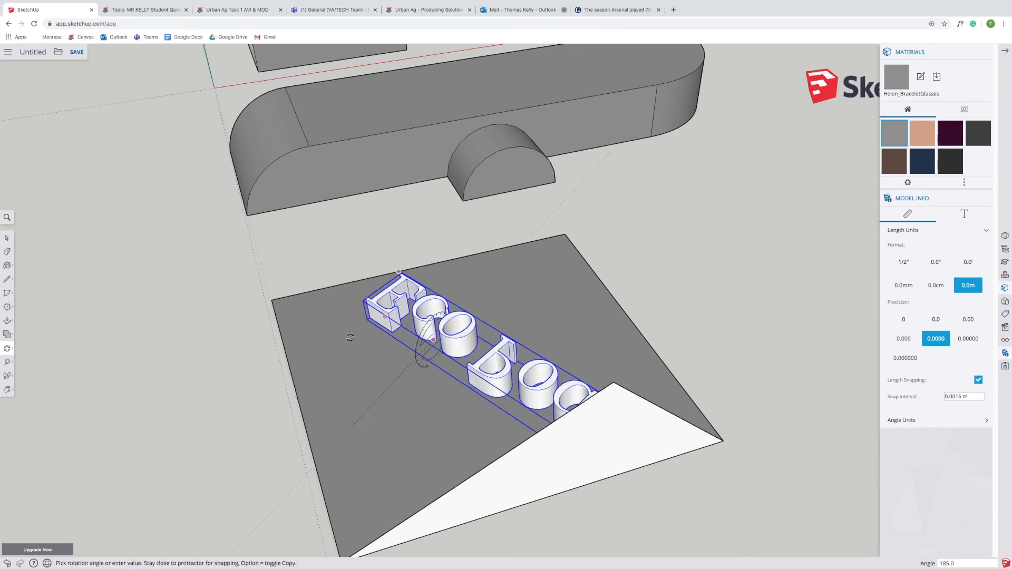
pyautogui.click(445, 268)
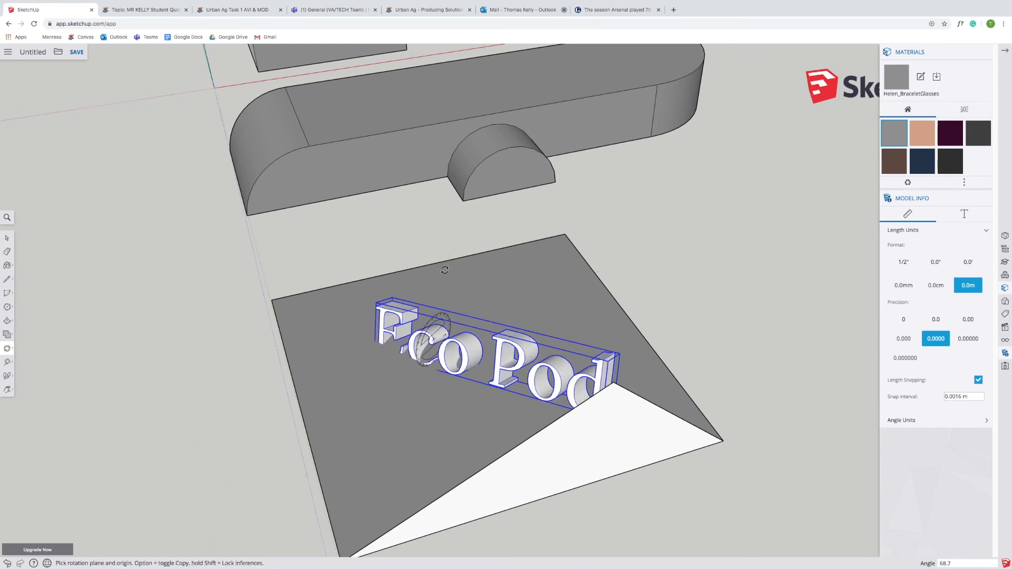
# - Try moving the tilted Eco Pod text off the large square face, by about 1.76 m and a further 0.19 m
pyautogui.click(9, 351)
pyautogui.click(30, 335)
pyautogui.click(480, 322)
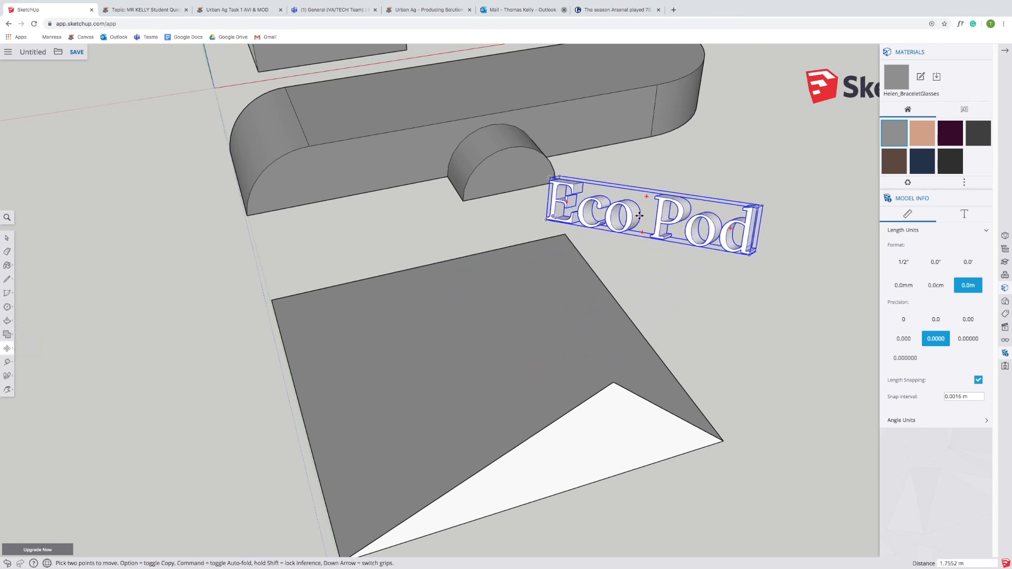
pyautogui.click(670, 214)
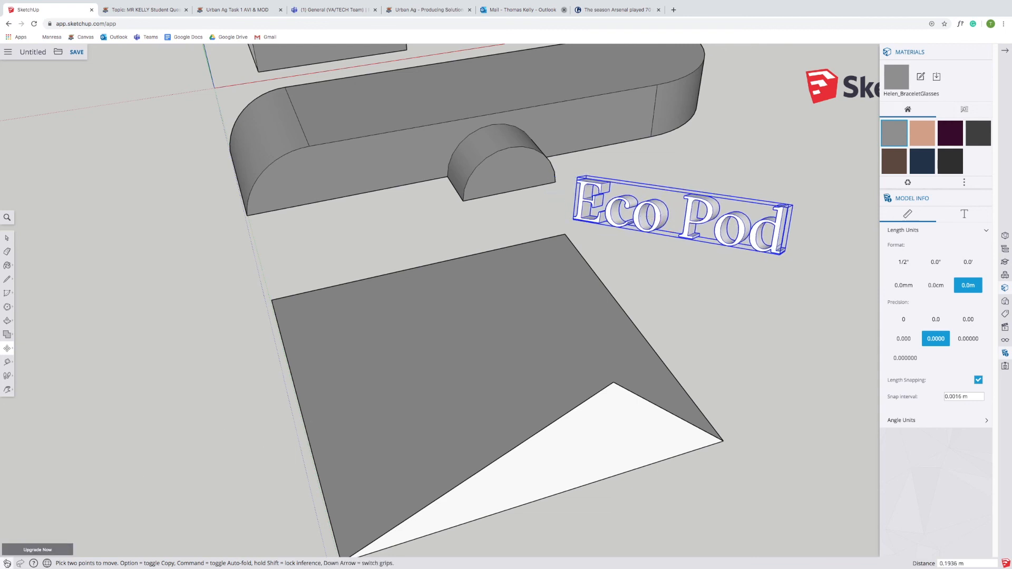
# - Undo the moves and both rotations of the Eco Pod text
pyautogui.click(7, 564)
pyautogui.click(7, 564)
pyautogui.click(8, 564)
pyautogui.click(7, 564)
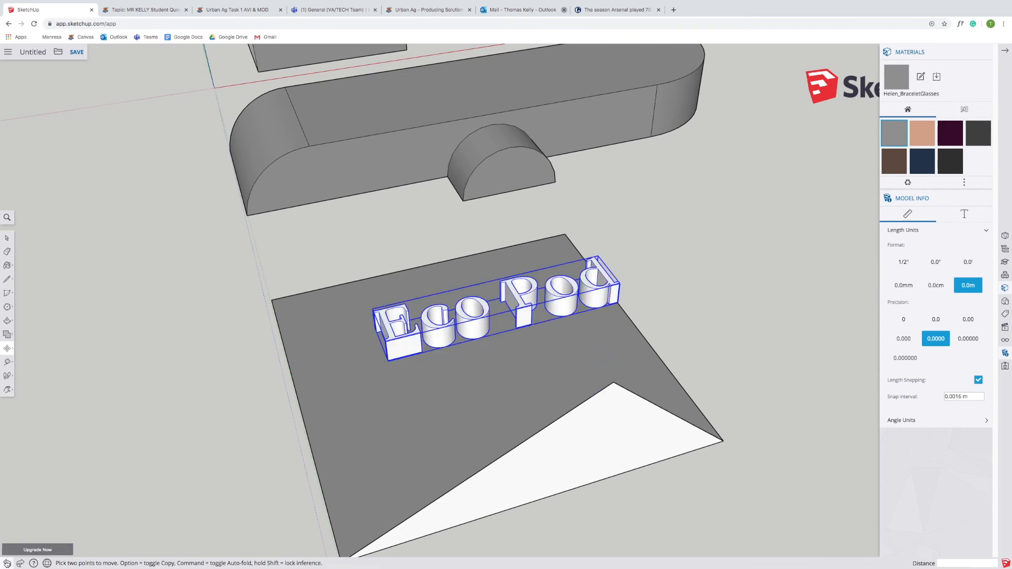